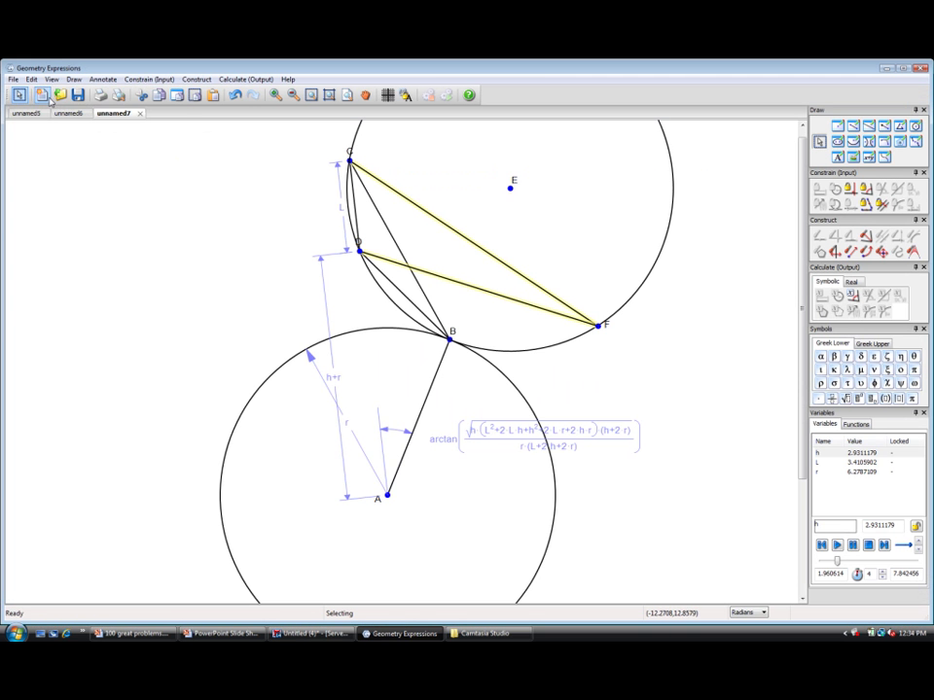
Start a new drawing and draw triangle ABC with the Segment tool
{"action": "left_click", "coordinate": [13, 80]}
{"action": "left_click", "coordinate": [39, 93]}
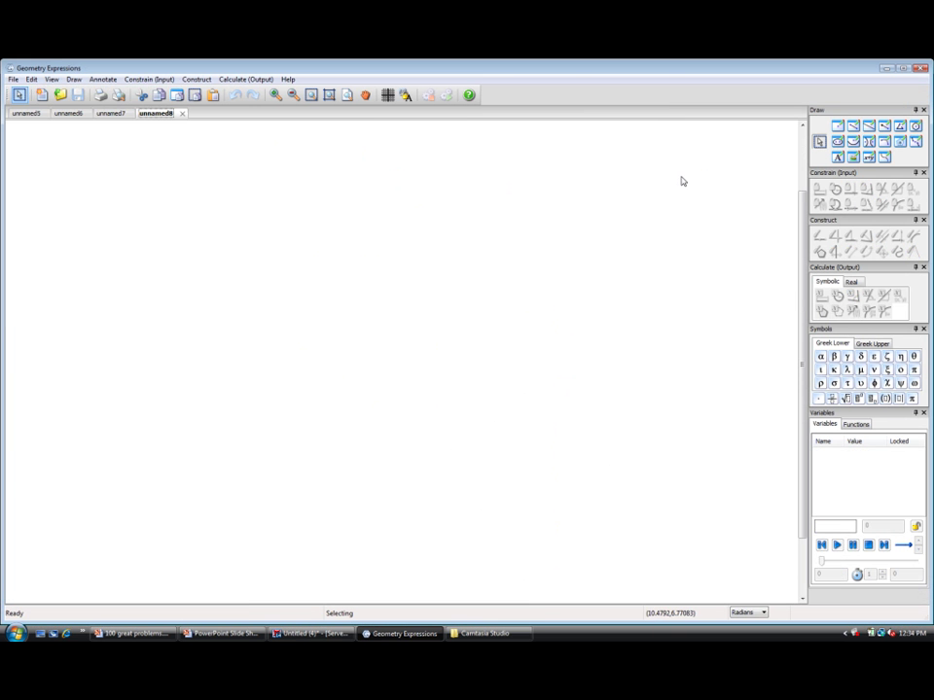
{"action": "left_click", "coordinate": [852, 127]}
{"action": "mouse_move", "coordinate": [188, 443]}
{"action": "left_mouse_down"}
{"action": "mouse_move", "coordinate": [358, 327]}
{"action": "mouse_move", "coordinate": [470, 208]}
{"action": "mouse_move", "coordinate": [558, 456]}
{"action": "mouse_move", "coordinate": [557, 479]}
{"action": "left_mouse_up"}
{"action": "left_click_drag", "start_coordinate": [558, 478], "coordinate": [188, 443]}
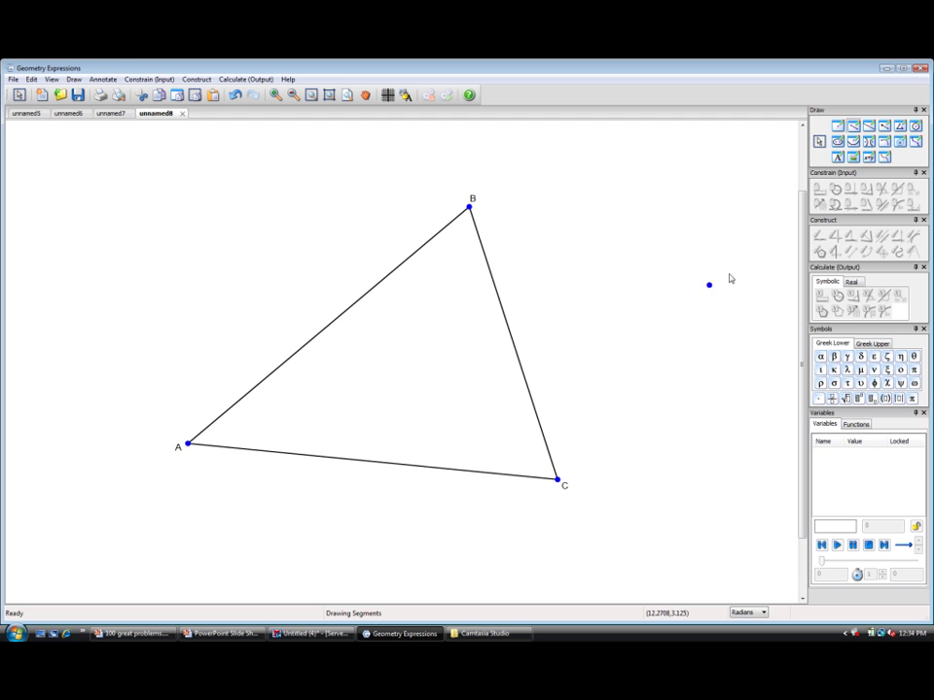
{"action": "left_click", "coordinate": [820, 141]}
Constrain side lengths BC, AC and AB to the symbolic values a, b and c
{"action": "left_click", "coordinate": [493, 277]}
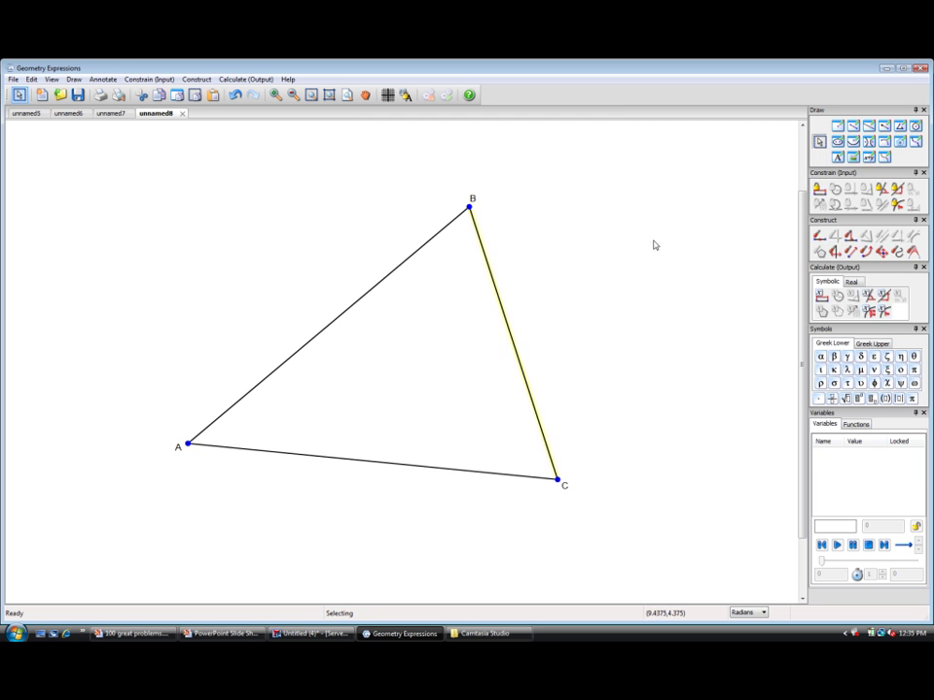
{"action": "left_click", "coordinate": [817, 189]}
{"action": "key", "text": "Return"}
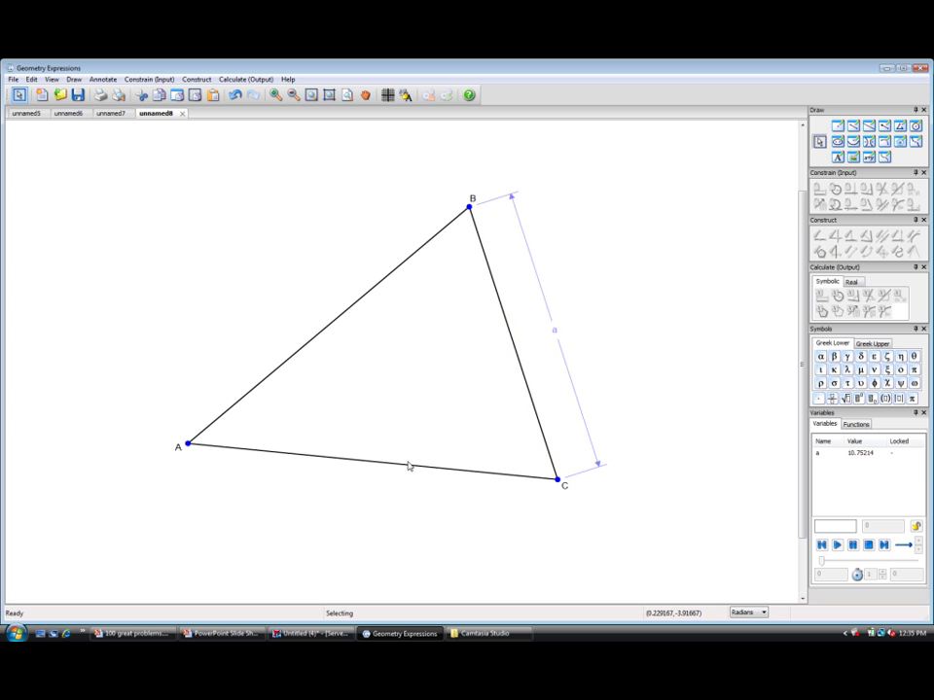
{"action": "left_click", "coordinate": [409, 469]}
{"action": "left_click", "coordinate": [817, 188]}
{"action": "key", "text": "Return"}
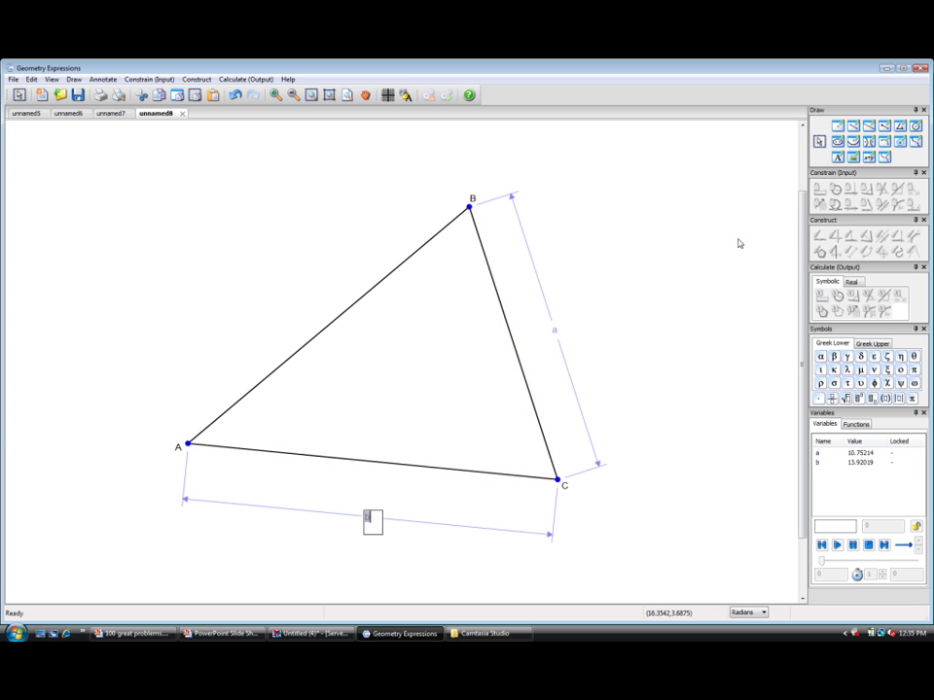
{"action": "left_click", "coordinate": [412, 256]}
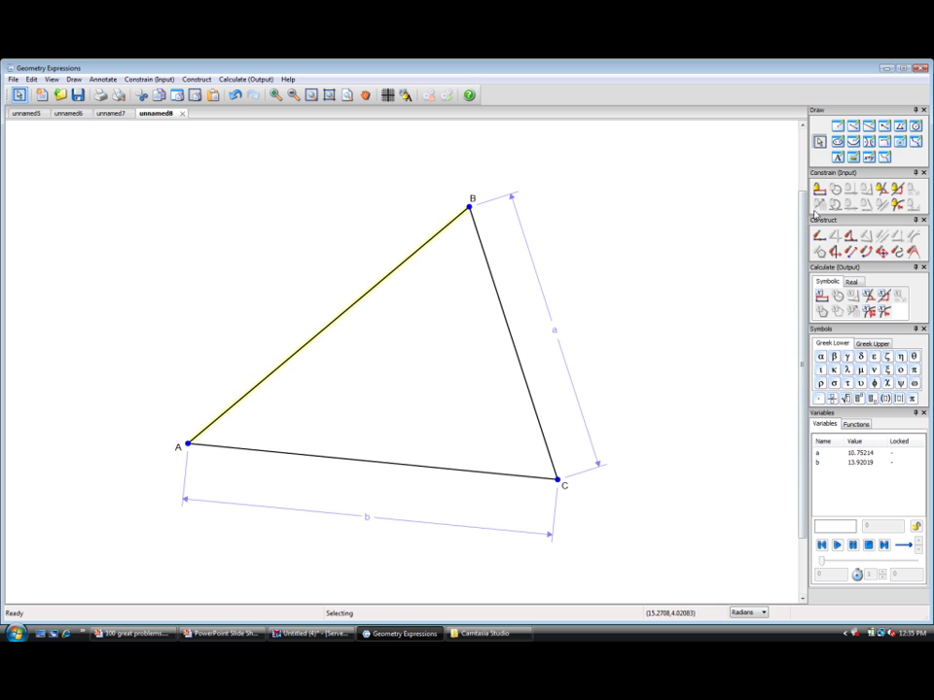
{"action": "left_click", "coordinate": [817, 189]}
{"action": "key", "text": "Return"}
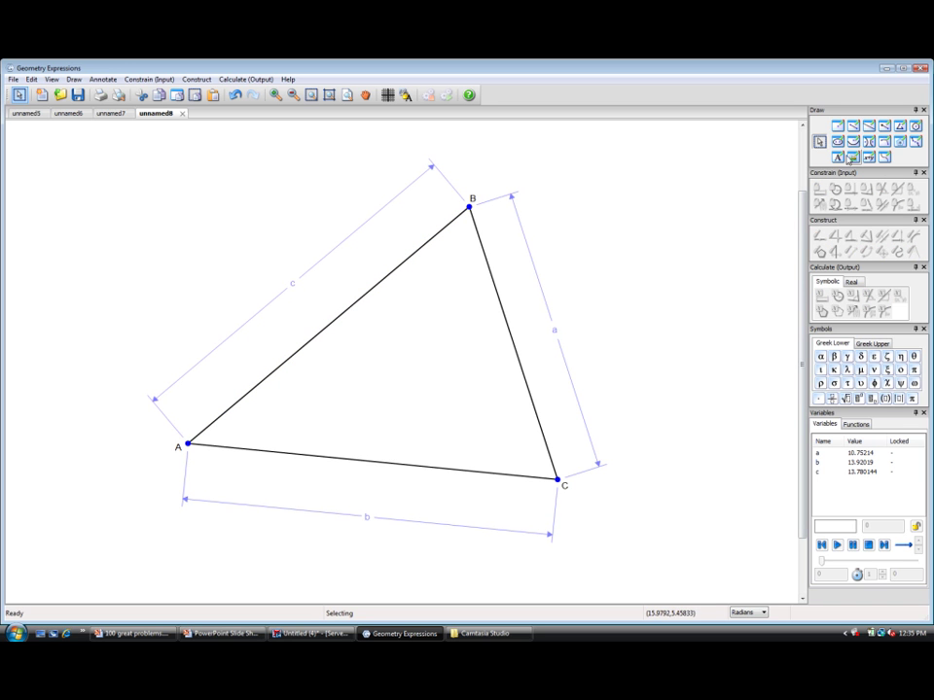
Draw inner triangle DEF with D on AC, E on AB and F on BC
{"action": "left_click", "coordinate": [852, 127]}
{"action": "left_click", "coordinate": [335, 457]}
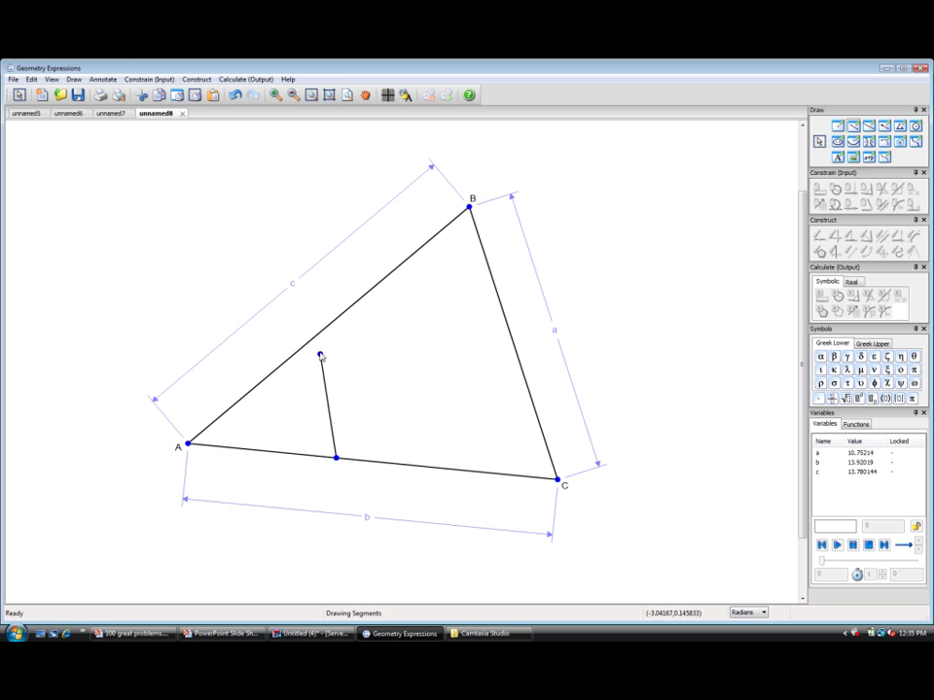
{"action": "left_click", "coordinate": [314, 337]}
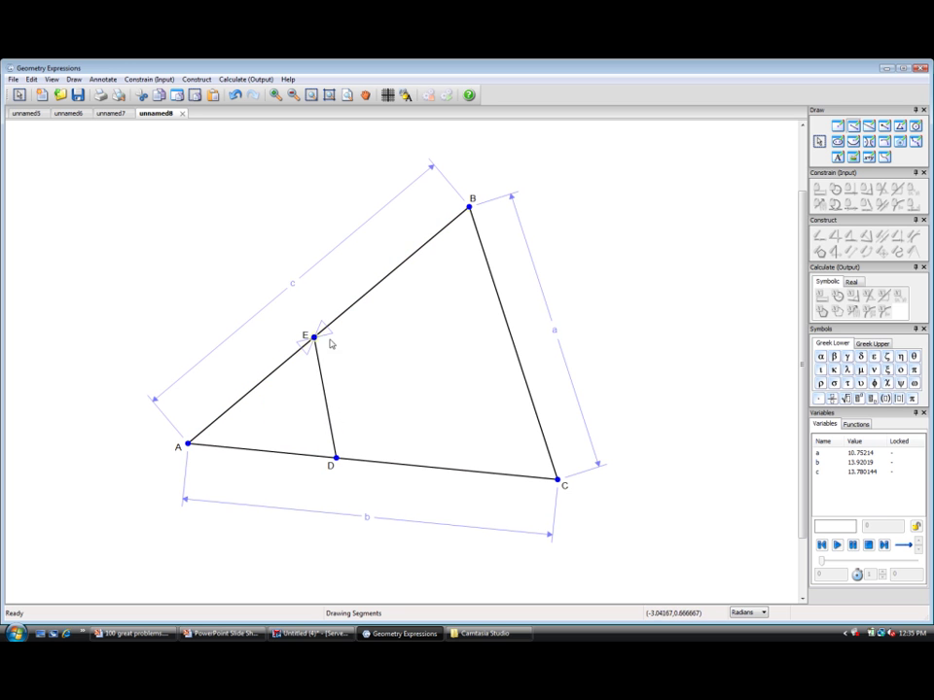
{"action": "left_click", "coordinate": [500, 301]}
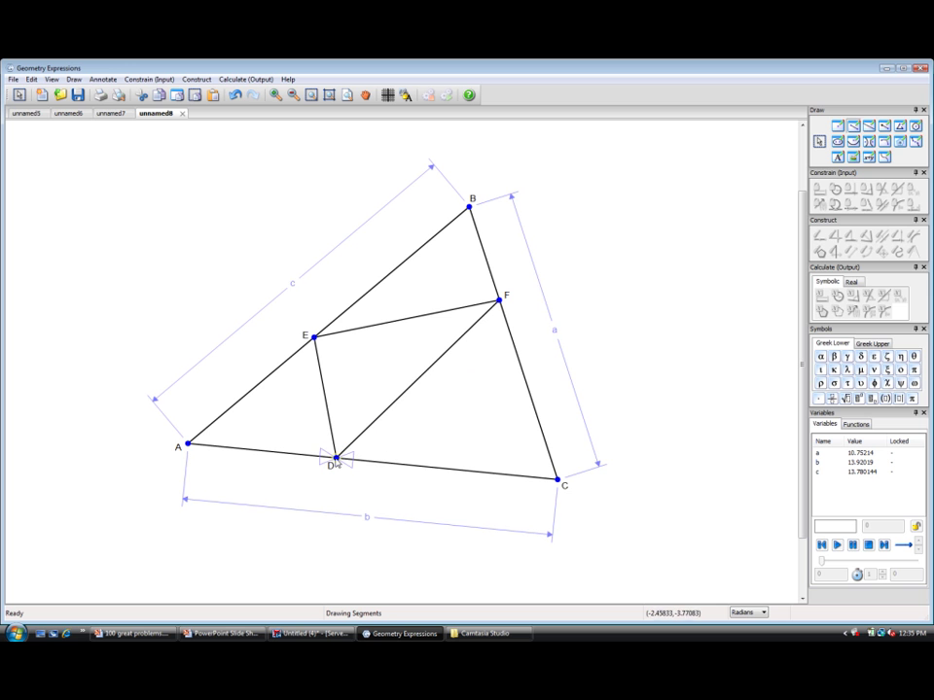
{"action": "left_click", "coordinate": [335, 457]}
{"action": "left_click", "coordinate": [820, 141]}
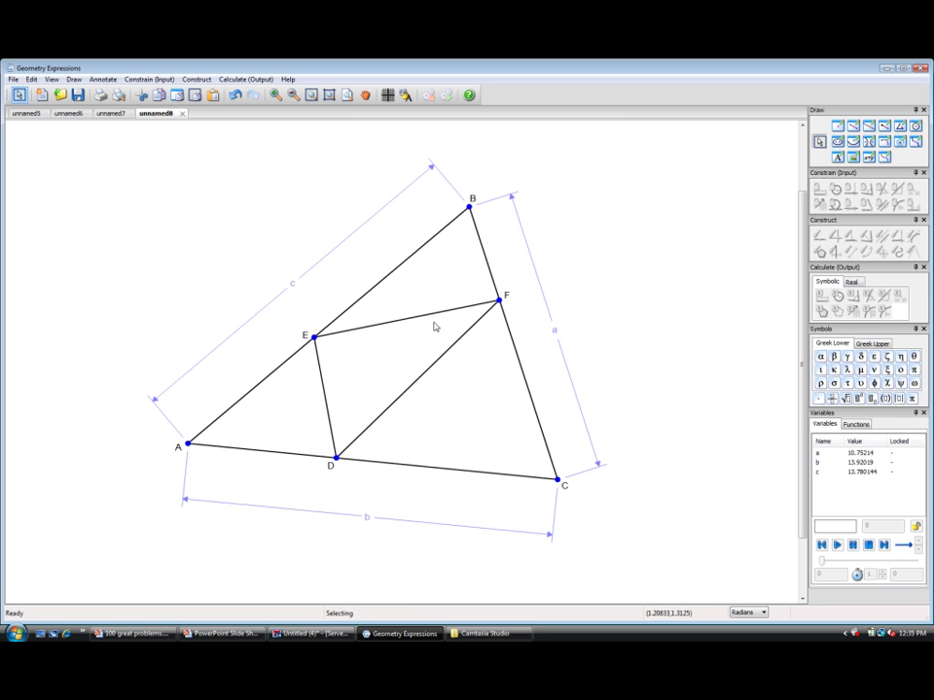
Constrain distances AE, BF and DC to the symbolic values d, e and f
{"action": "left_click", "coordinate": [316, 339]}
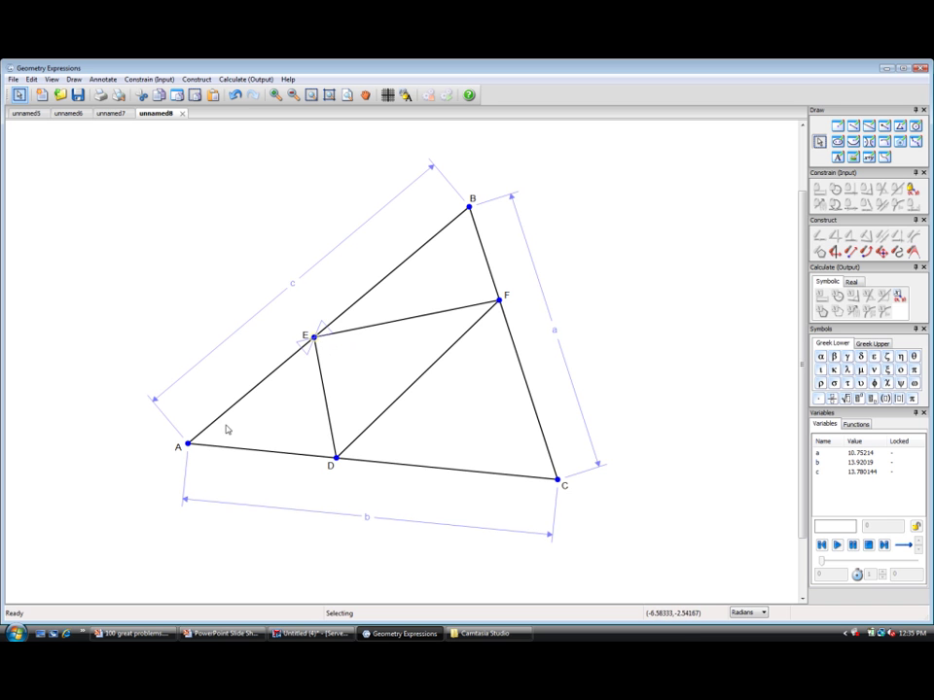
{"action": "left_click", "coordinate": [188, 445], "text": "shift"}
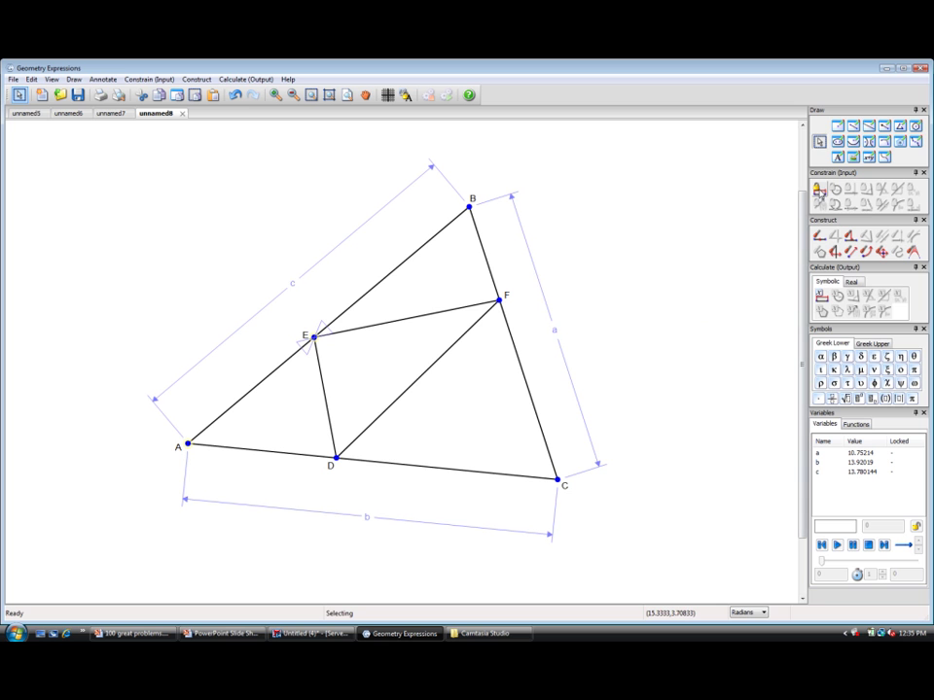
{"action": "left_click", "coordinate": [818, 189]}
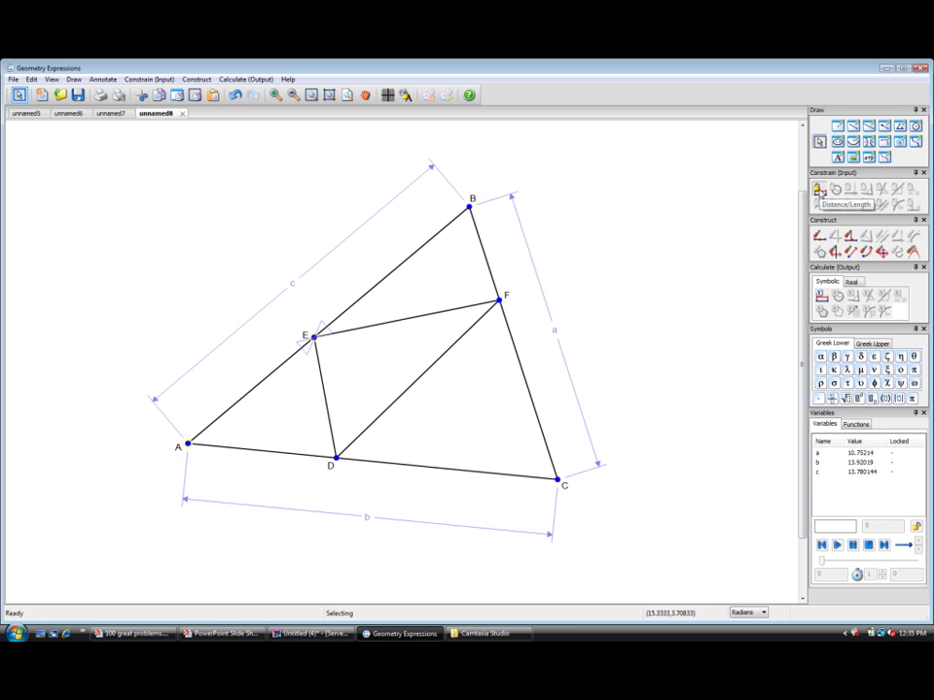
{"action": "left_click", "coordinate": [702, 269]}
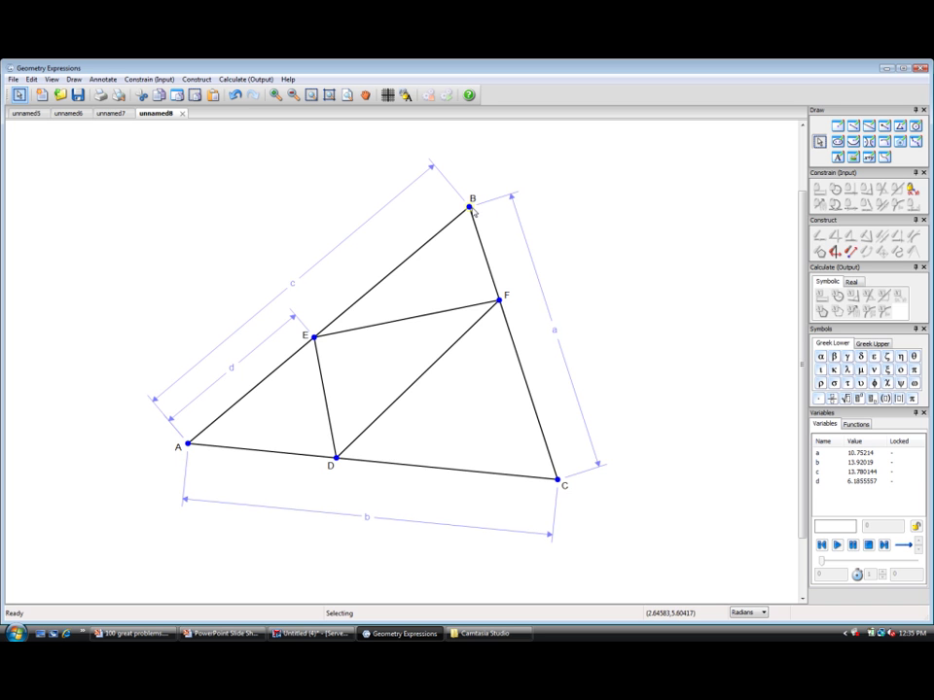
{"action": "left_click", "coordinate": [500, 302]}
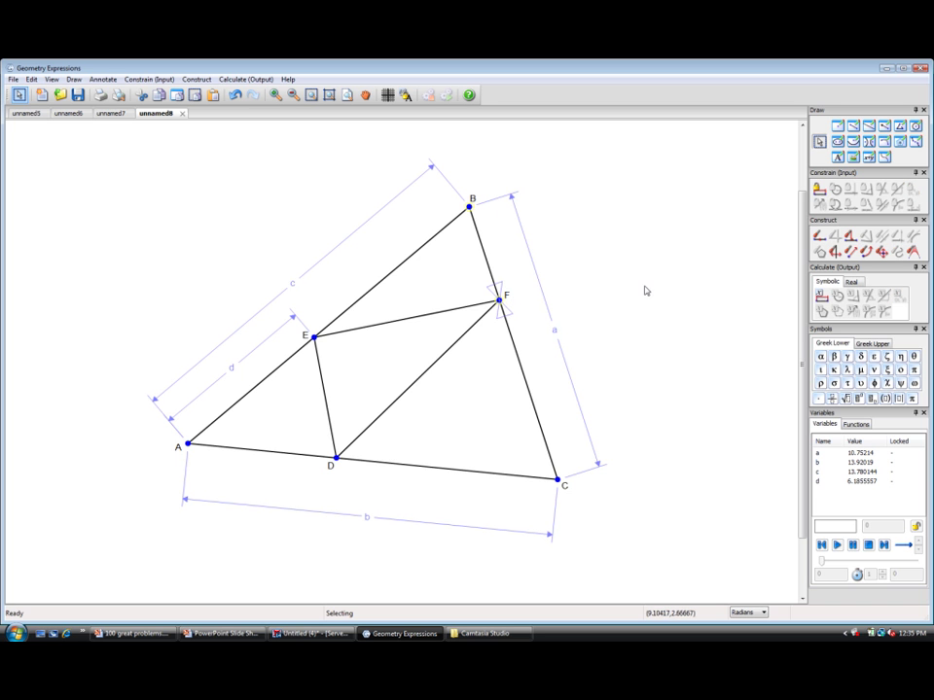
{"action": "left_click", "coordinate": [818, 190]}
{"action": "left_click", "coordinate": [705, 243]}
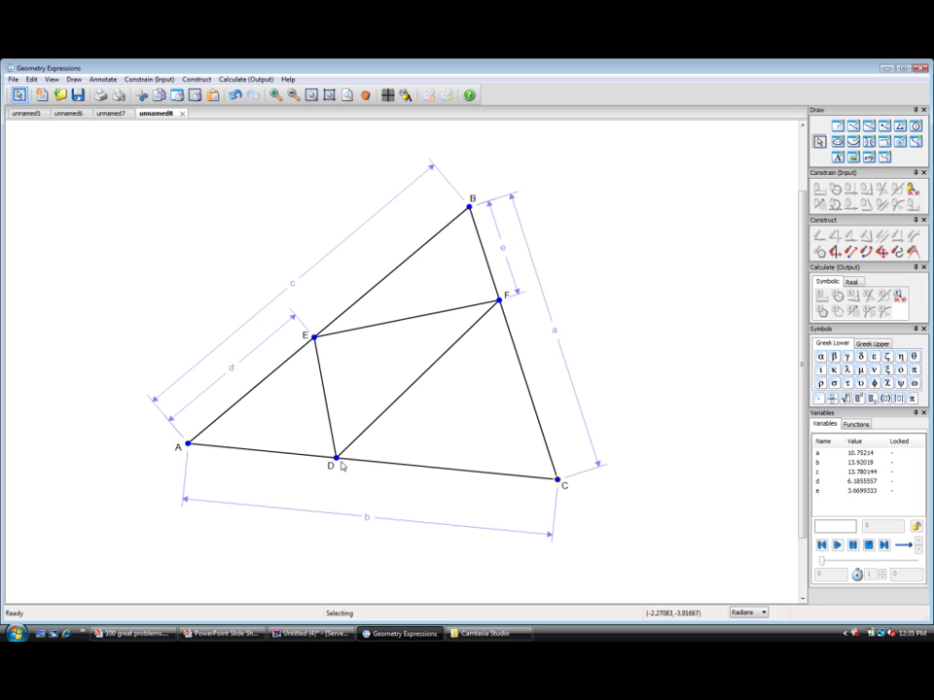
{"action": "left_click", "coordinate": [336, 458]}
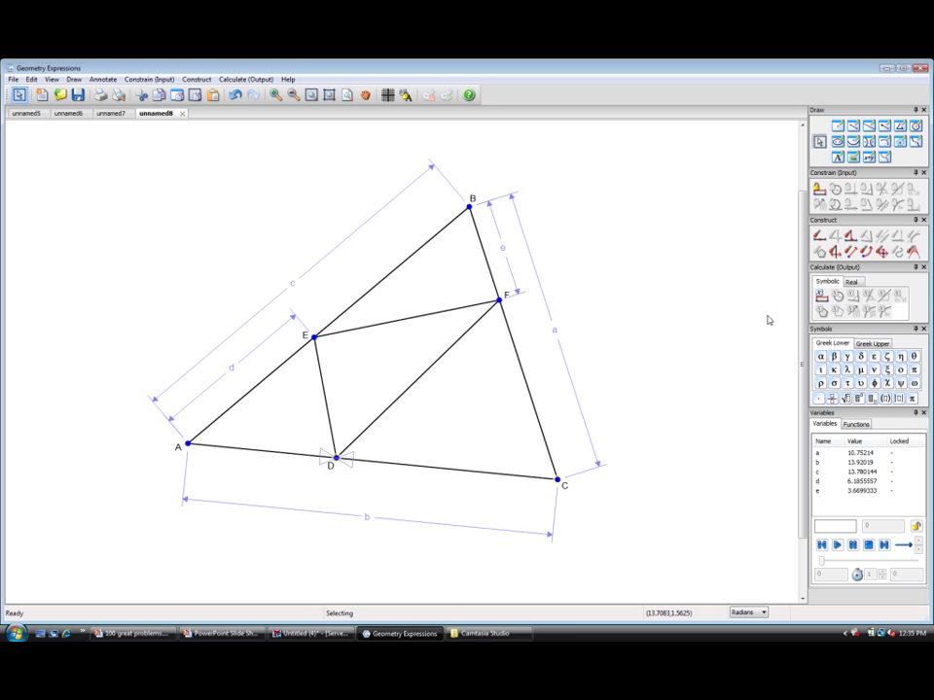
{"action": "left_click", "coordinate": [818, 189]}
{"action": "left_click", "coordinate": [736, 267]}
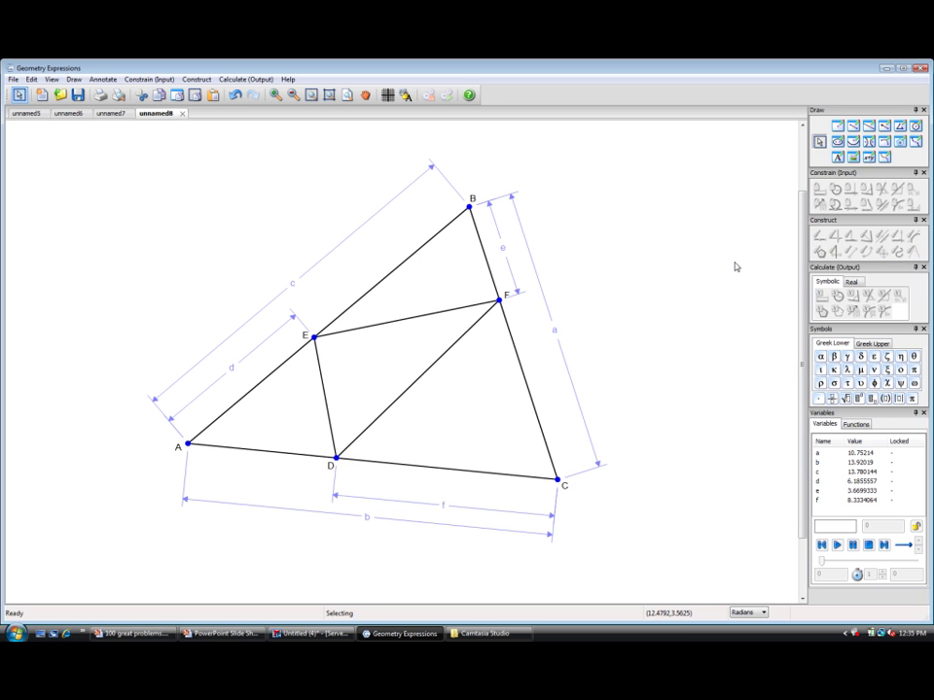
Turn sides ED, EF and DF into a polygon and calculate its perimeter z0
{"action": "left_click", "coordinate": [322, 380]}
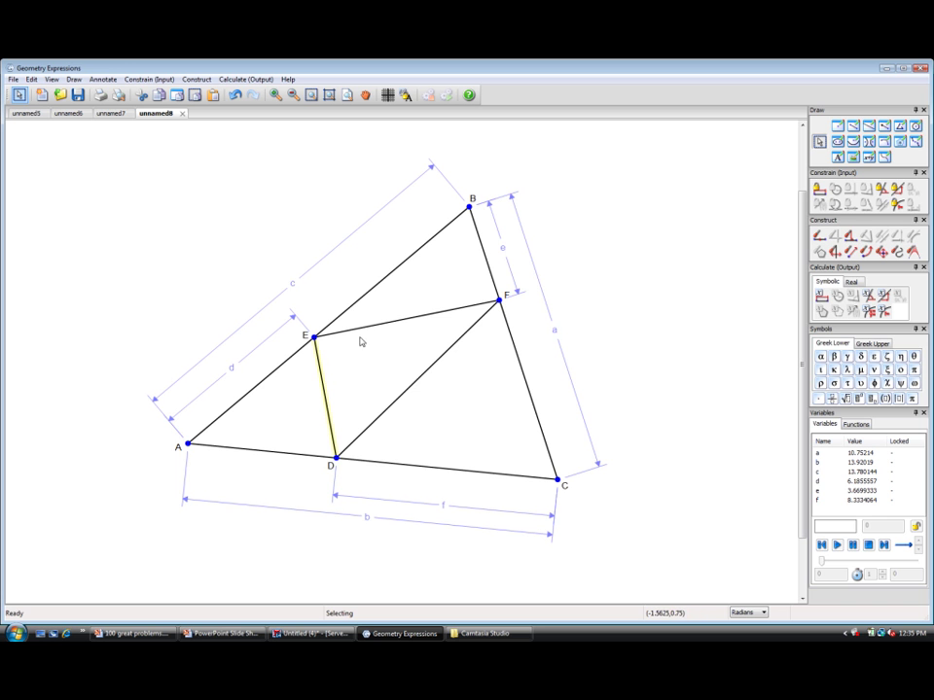
{"action": "left_click", "coordinate": [367, 329], "text": "shift"}
{"action": "left_click", "coordinate": [427, 370], "text": "shift"}
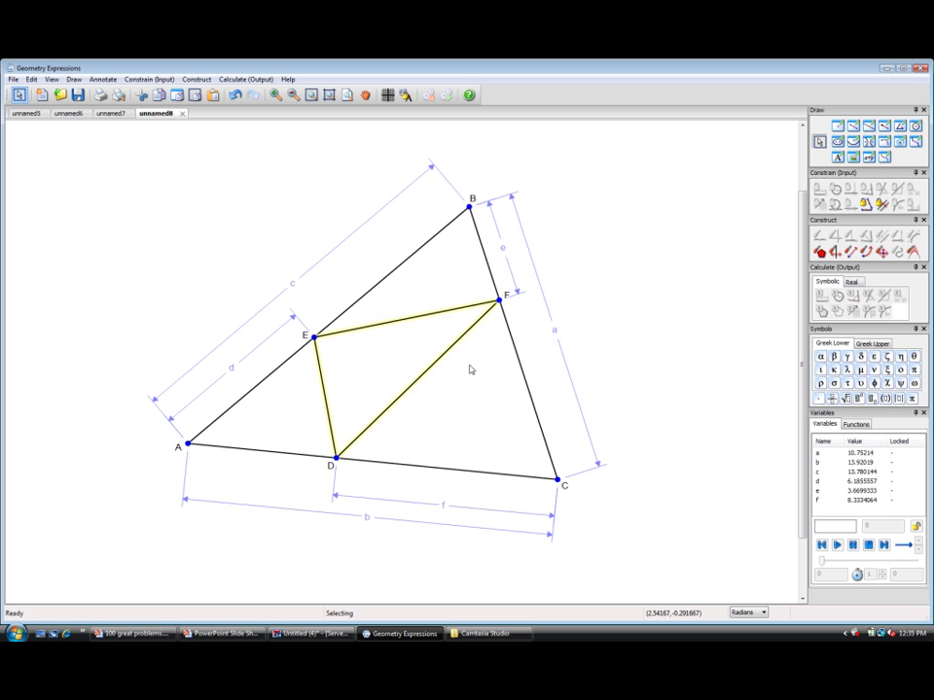
{"action": "left_click", "coordinate": [819, 252]}
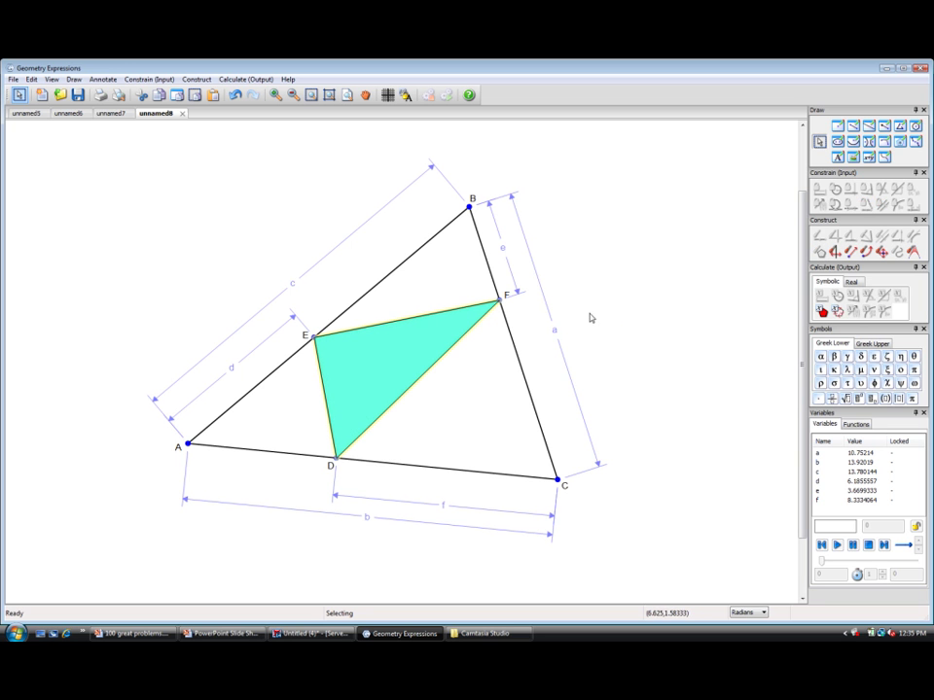
{"action": "left_click", "coordinate": [819, 311]}
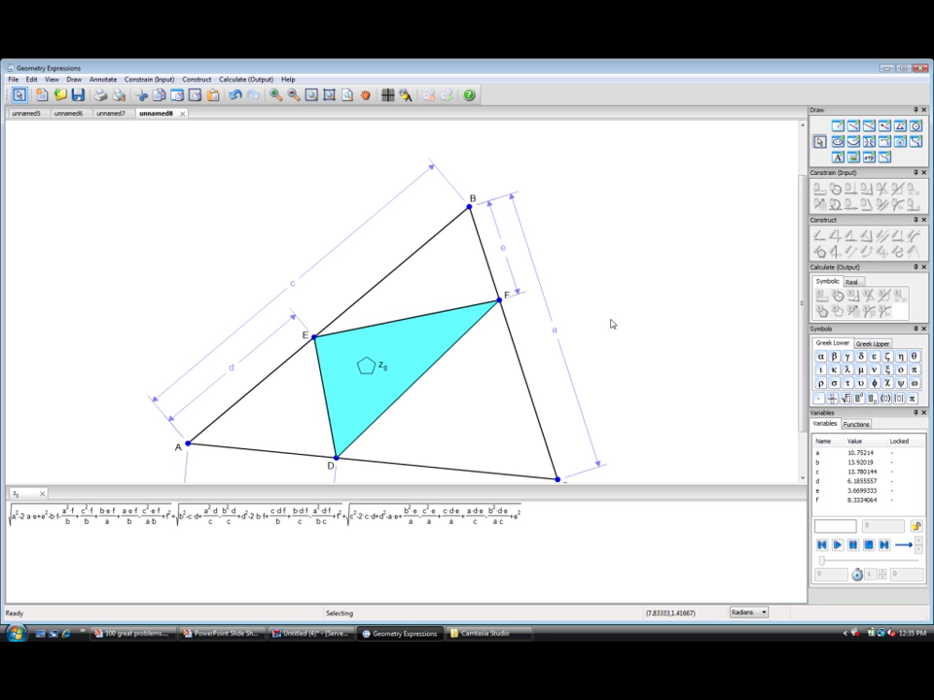
Move the z0 label to the upper left and copy it as Maple input
{"action": "left_click", "coordinate": [365, 368]}
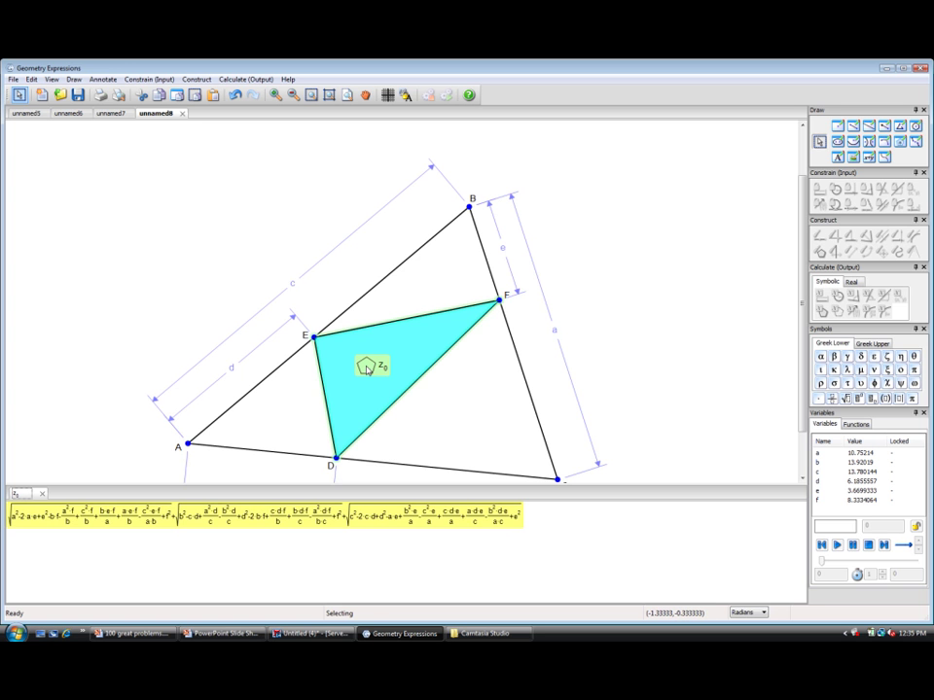
{"action": "left_click_drag", "start_coordinate": [366, 369], "coordinate": [365, 370]}
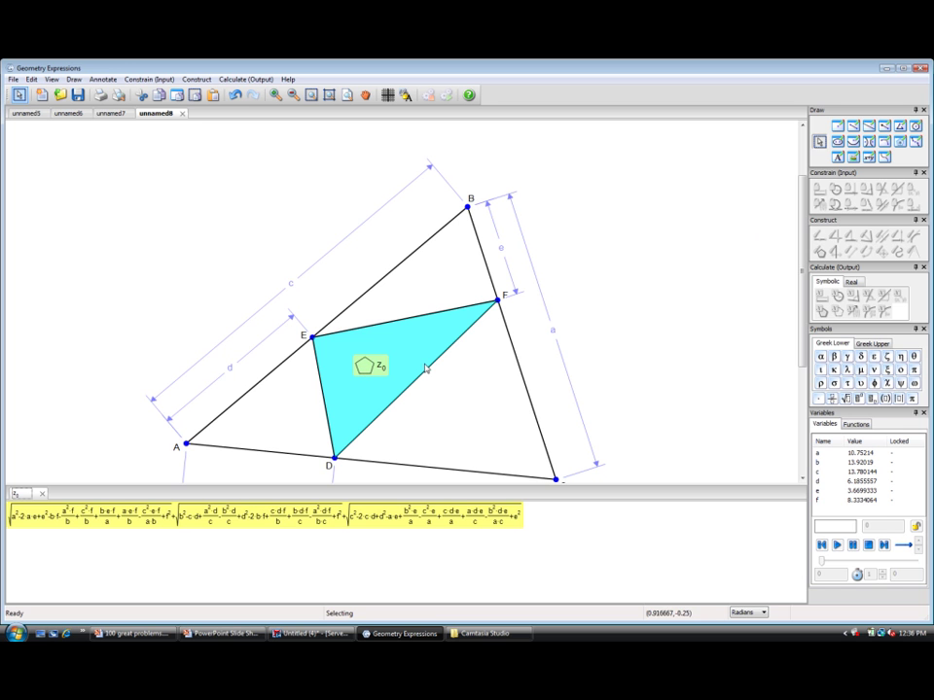
{"action": "left_click_drag", "start_coordinate": [385, 370], "coordinate": [235, 257]}
{"action": "right_click", "coordinate": [234, 257]}
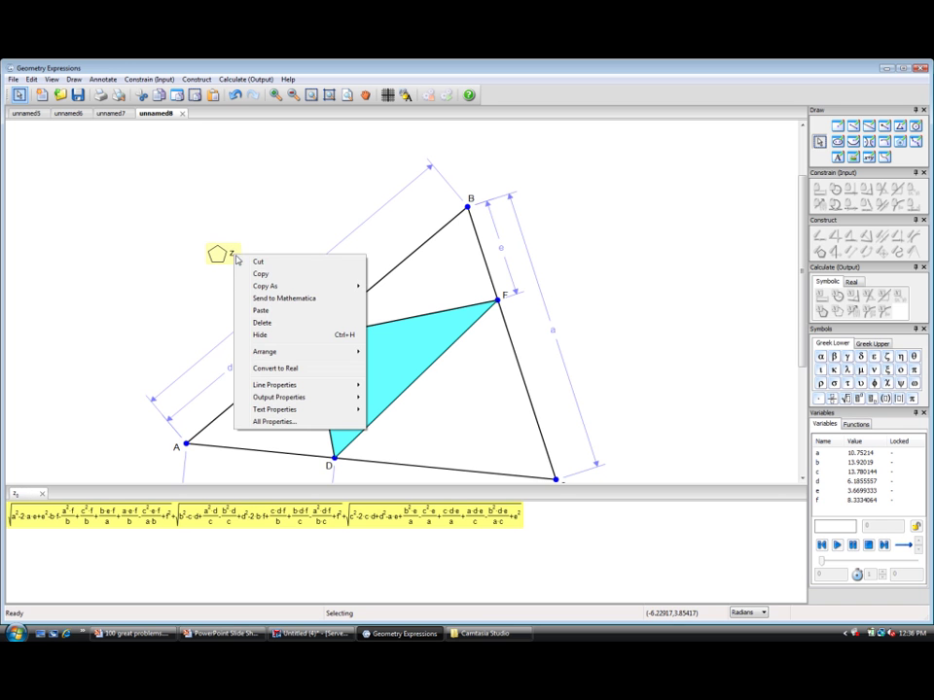
{"action": "mouse_move", "coordinate": [285, 287]}
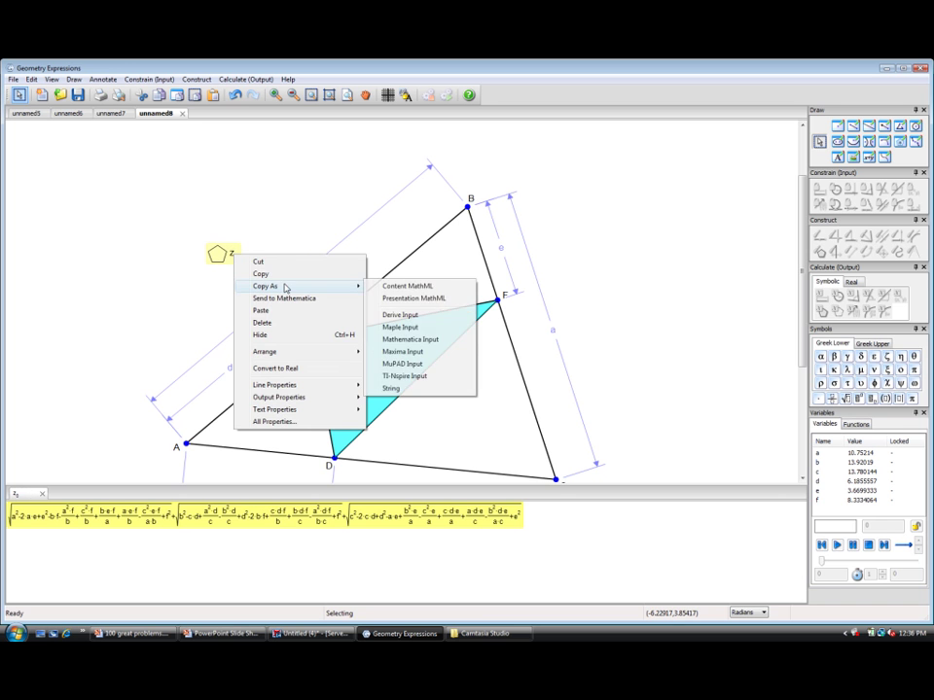
{"action": "left_click", "coordinate": [399, 327]}
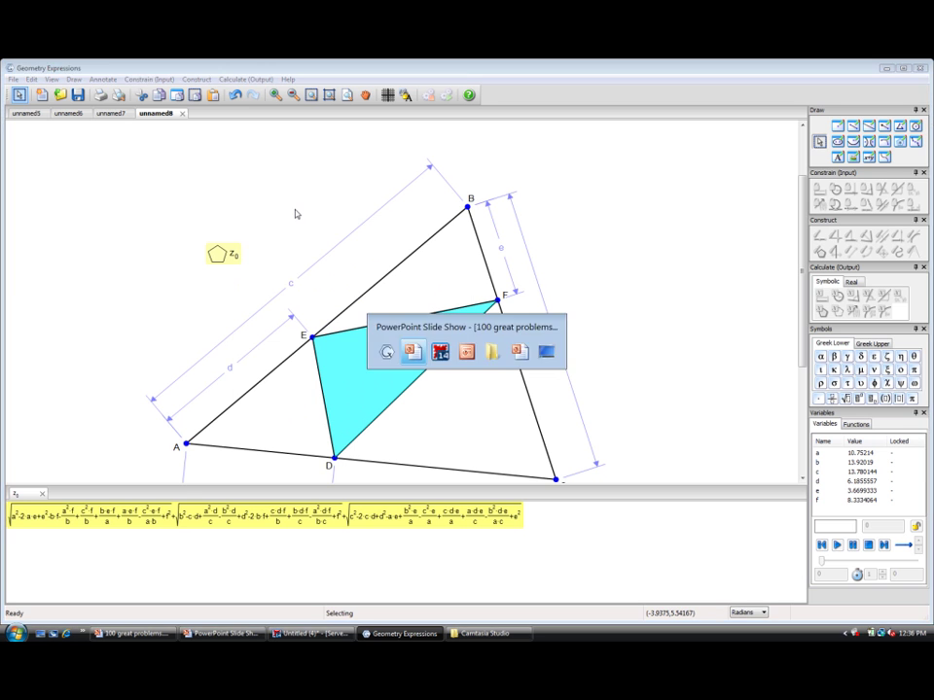
Paste the perimeter expression into Maple, add a semicolon and evaluate it as output (5)
{"action": "key", "text": "alt+Tab"}
{"action": "key", "text": "alt+Tab"}
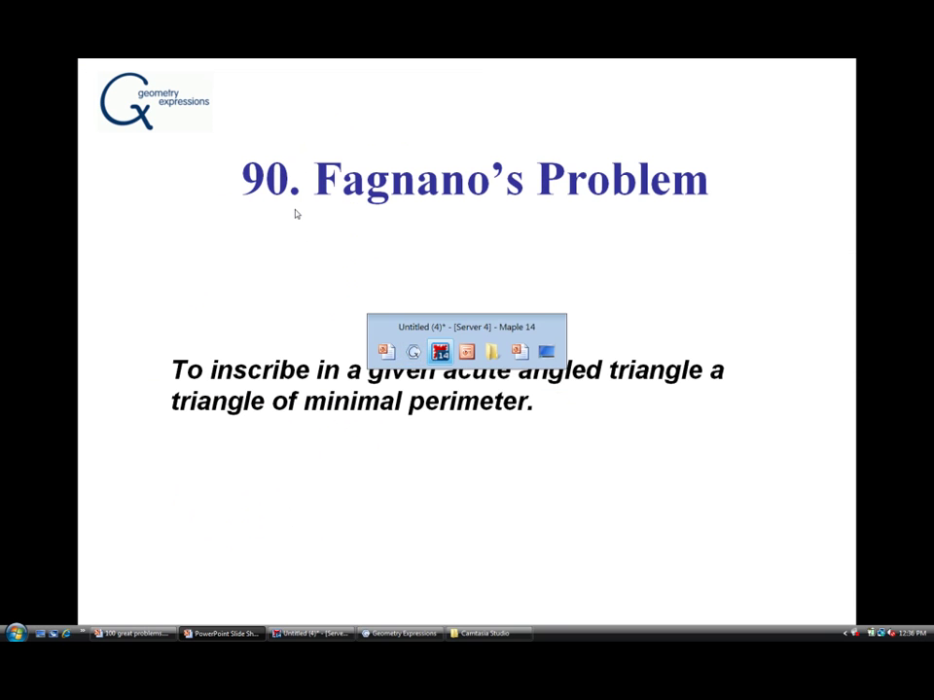
{"action": "key", "text": "alt+Tab"}
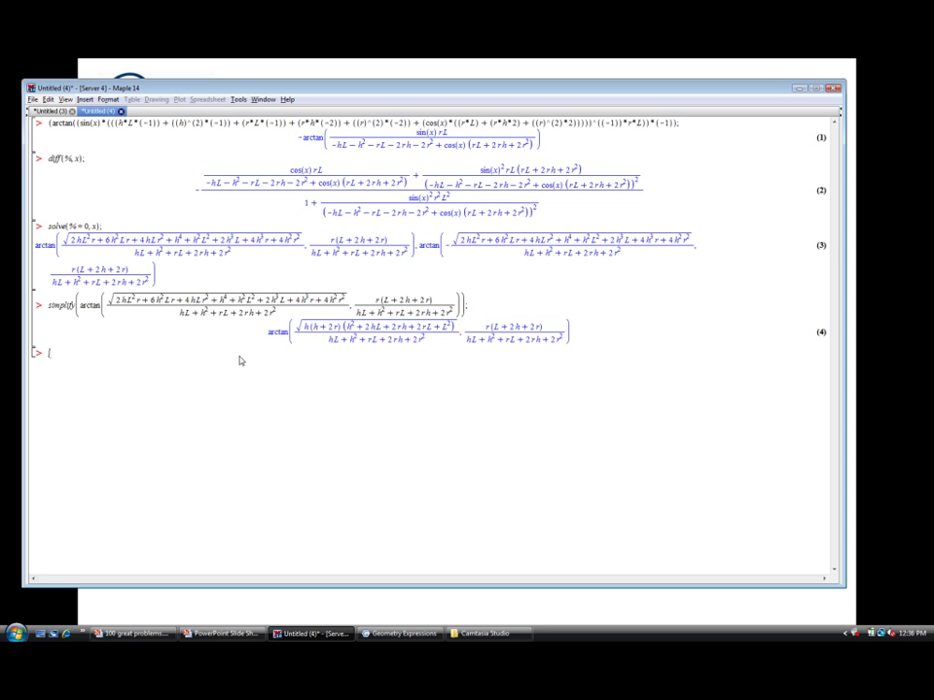
{"action": "type", "text": "((((a)^(2) + (e*a*(-2)) + (e)^(2) + (f*b*(-1)) + (f*(b)^((-1))*(a)^(2)*(-1)) + (f*(c)^(2)*(b)^((-1))) + (f*e*b*(a)^((-1))) + (f*e*(b)^((-1))*a) + (f*e*(c)^(2)*(b)^((-1))*(a)^((-1))*(-1)) + (f)^(2)))^(1/2) + (((b)^(2) + (d*c*(-1)) + (d*(c)^((-1))*(a)^(2)) + (d*(c)^((-1))*(b)^(2)*(-1)) + (d)^(2) + (f*b*(-2)) + (f*d*c*(b)^((-1))) + (f*d*(c)^((-1))*b) + (f*d*(c)^((-1))*(b)^((-1))*(a)^(2)*(-1)) + (f)^(2)))^(1/2) + (((c)^(2) + (d*c*(-2)) + (d)^(2) + (e*a*(-1)) + (e*(b)^(2)*(a)^((-1))) + (e*(c)^(2)*(a)^((-1))*(-1)) + (e*d*c*(a)^((-1))) + (e*d*(c)^((-1))*a) + (e*d*(c)^((-1))*(b)^(2)*(a)^((-1))*(-1)) + (e)^(2)))^(1/2)"}
{"action": "type", "text": ";"}
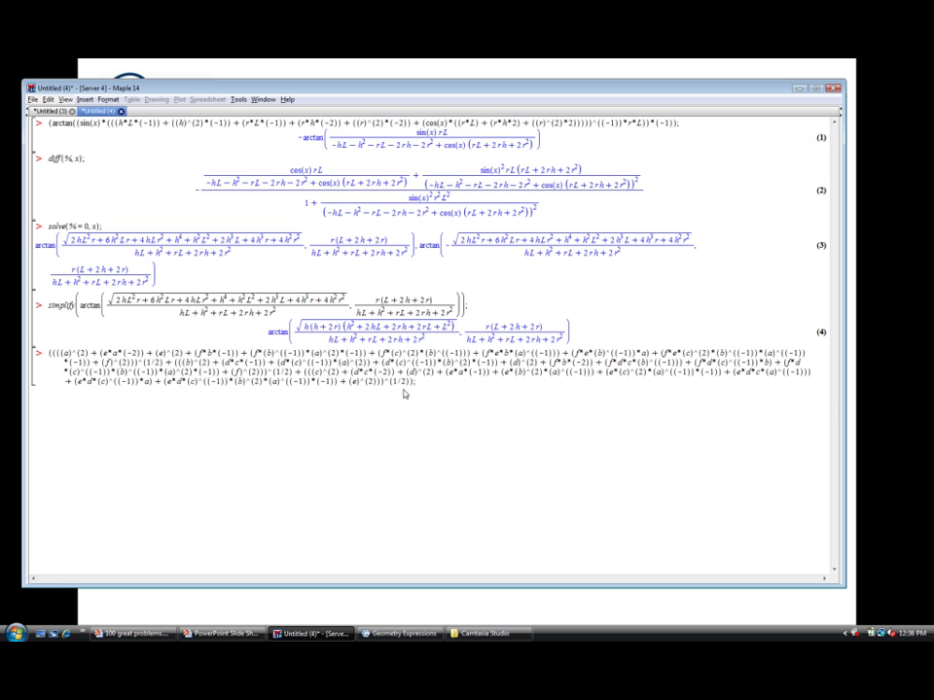
{"action": "key", "text": "Return"}
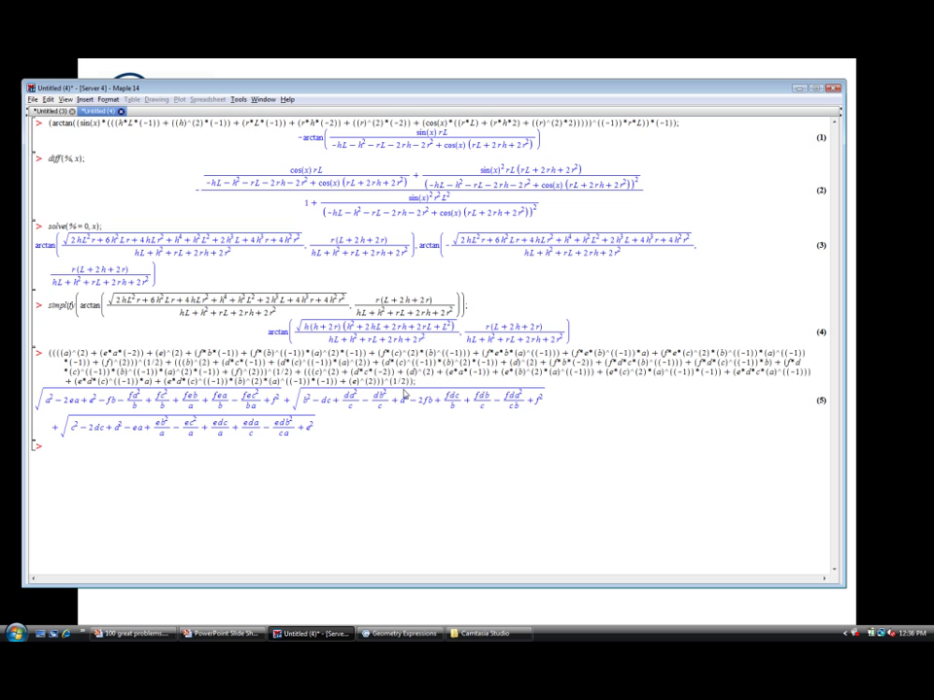
Enter dPd := diff(P, d) in Maple to differentiate the perimeter with respect to d
{"action": "type", "text": "dx := dt"}
{"action": "key", "text": "BackSpace"}
{"action": "key", "text": "BackSpace"}
{"action": "key", "text": "BackSpace"}
{"action": "key", "text": "BackSpace"}
{"action": "key", "text": "BackSpace"}
{"action": "key", "text": "BackSpace"}
{"action": "type", "text": "dd := diff("}
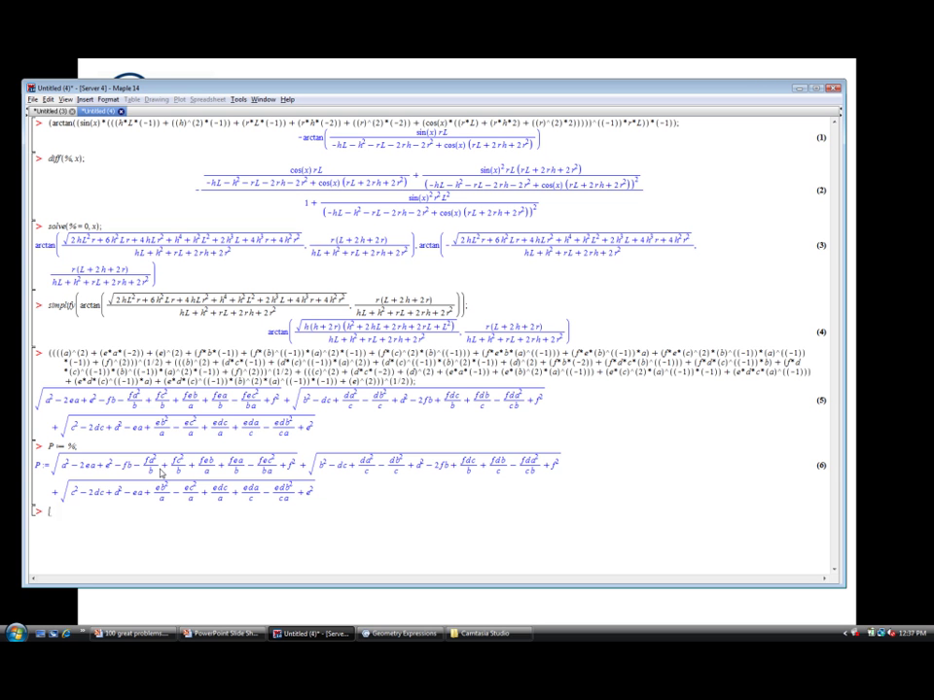
{"action": "type", "text": "dPd := diff(P), d);"}
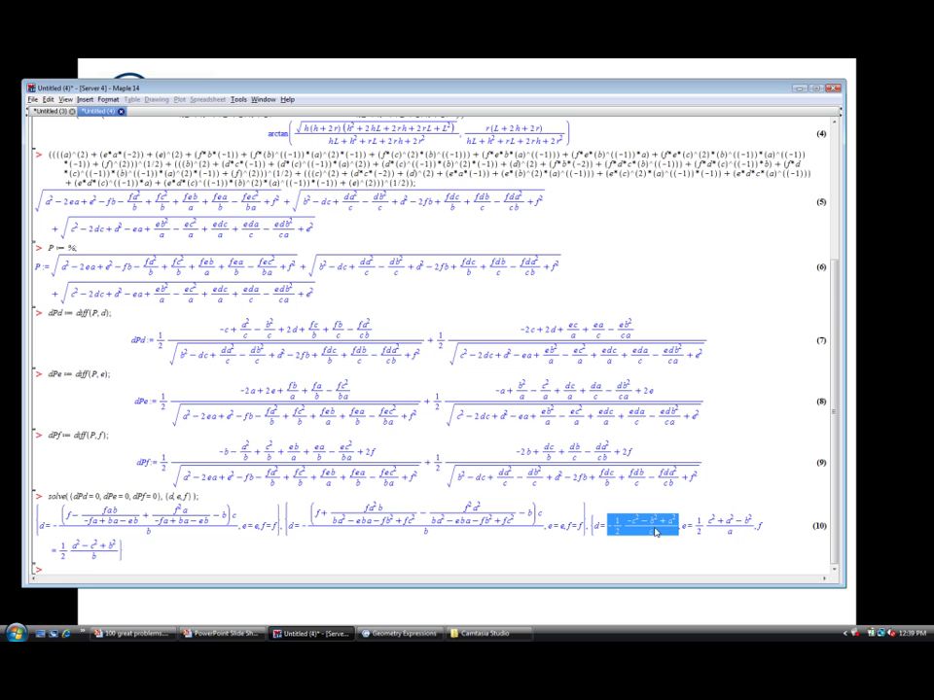
Return to the Geometry Expressions drawing with Maple's solution for d copied
{"action": "key", "text": "alt+Tab"}
{"action": "key", "text": "alt+Tab"}
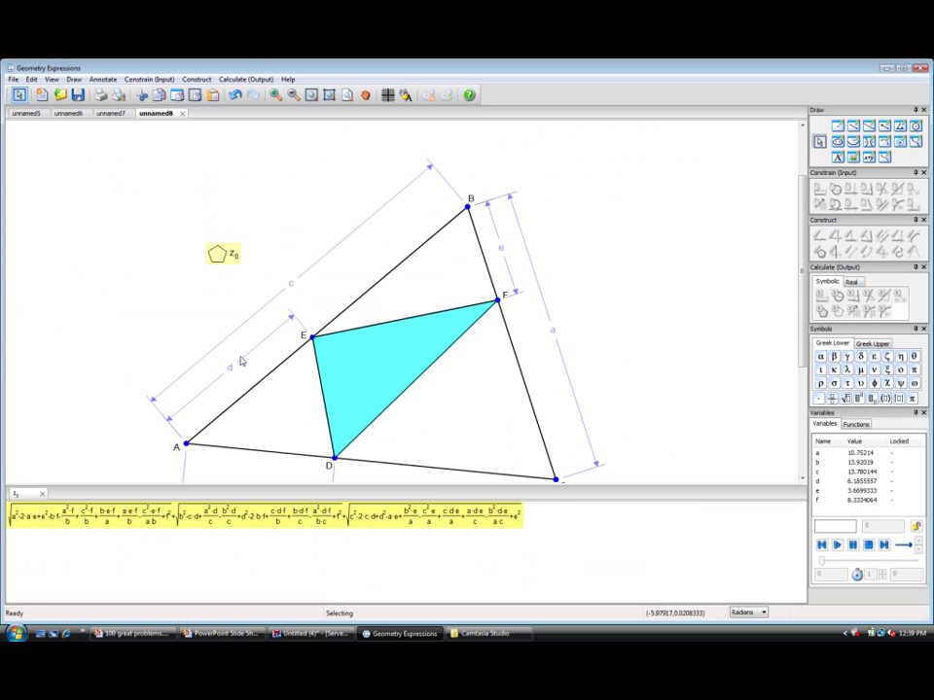
Replace dimension d on AE with the pasted formula −(a²−b²−c²)/(2c), then delete z0
{"action": "left_click", "coordinate": [233, 369]}
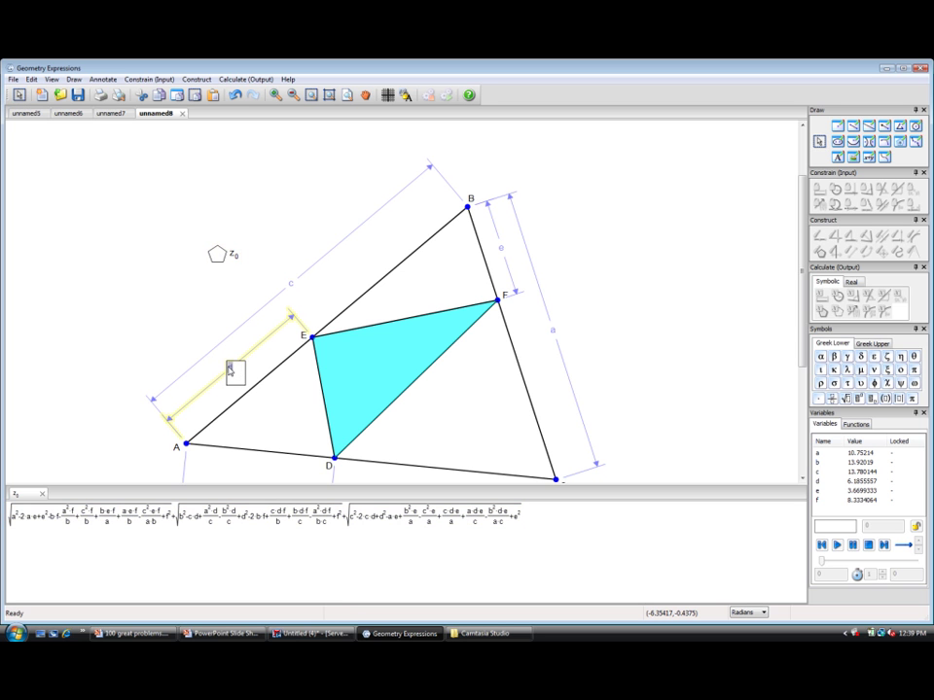
{"action": "double_click", "coordinate": [229, 370]}
{"action": "type", "text": "(1/2)*(-c^2-b^2+a^2)/c"}
{"action": "key", "text": "Return"}
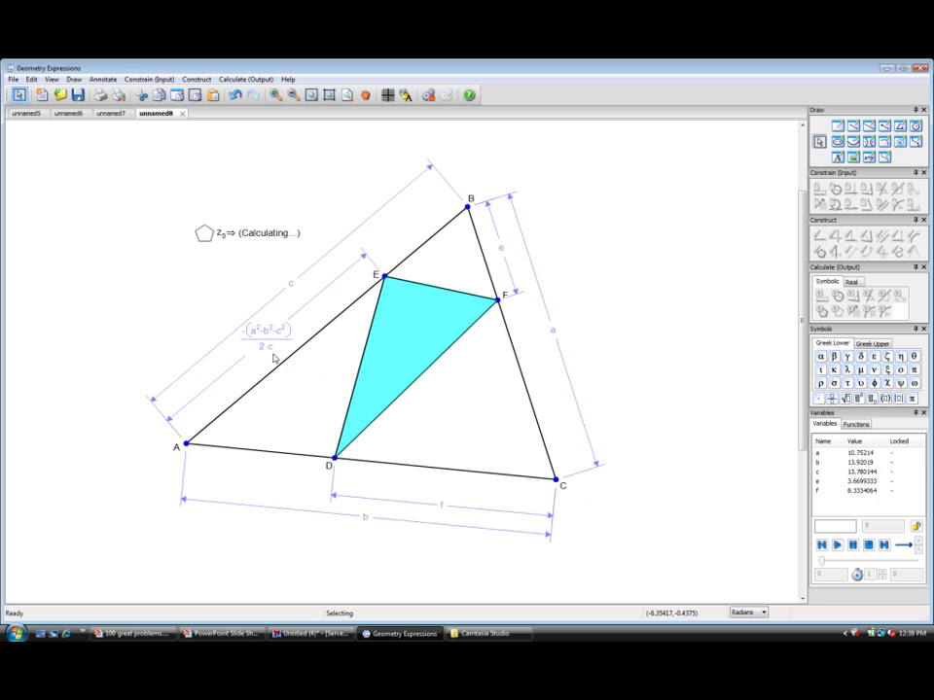
{"action": "left_click", "coordinate": [246, 236]}
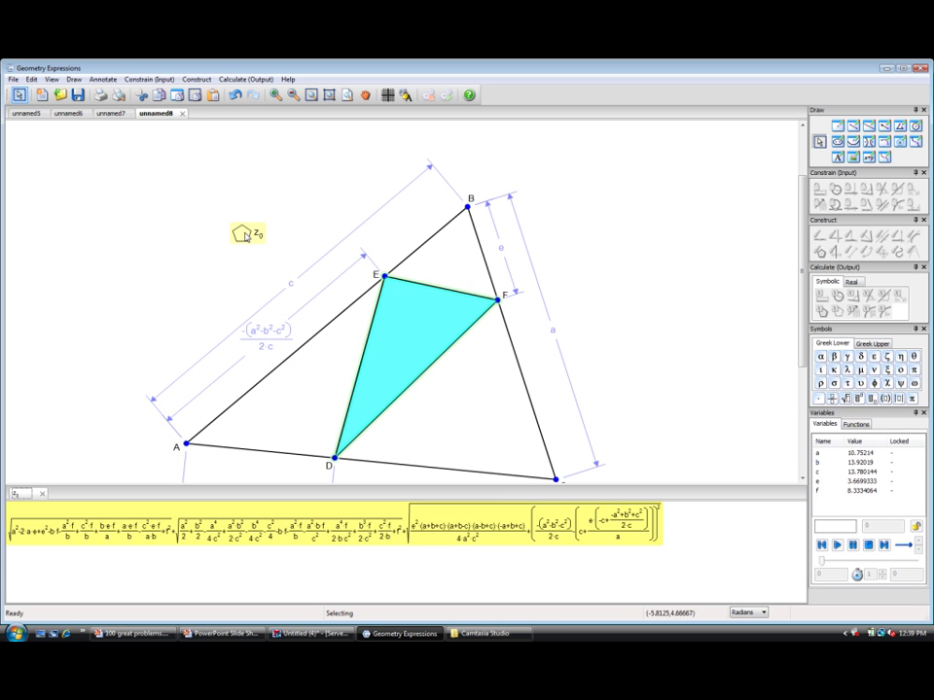
{"action": "key", "text": "Delete"}
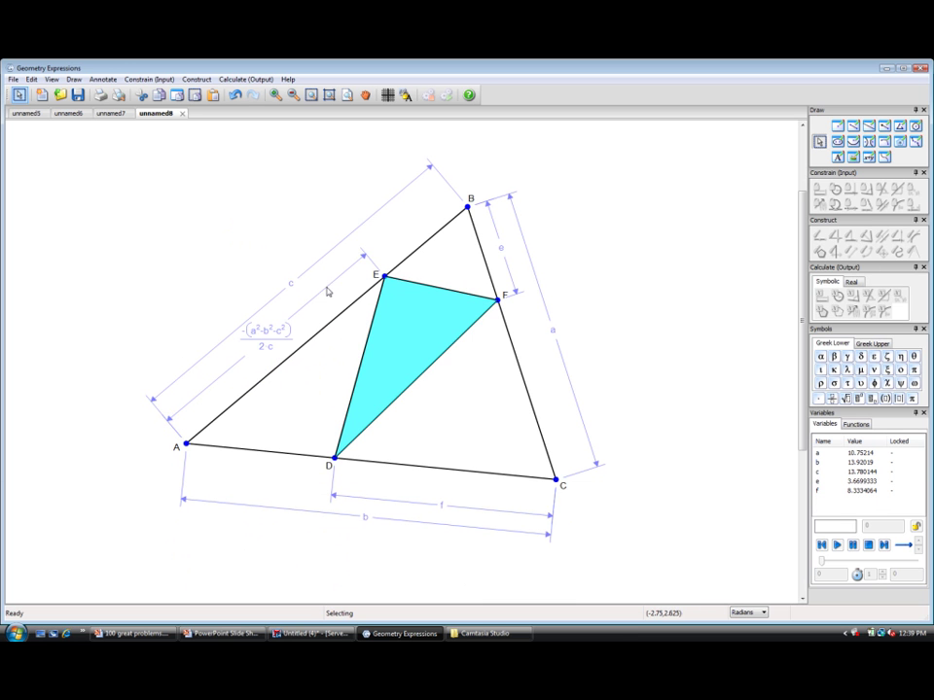
Copy Maple's e solution and set BF to (a²−b²+c²)/(2a)
{"action": "key", "text": "alt+Tab"}
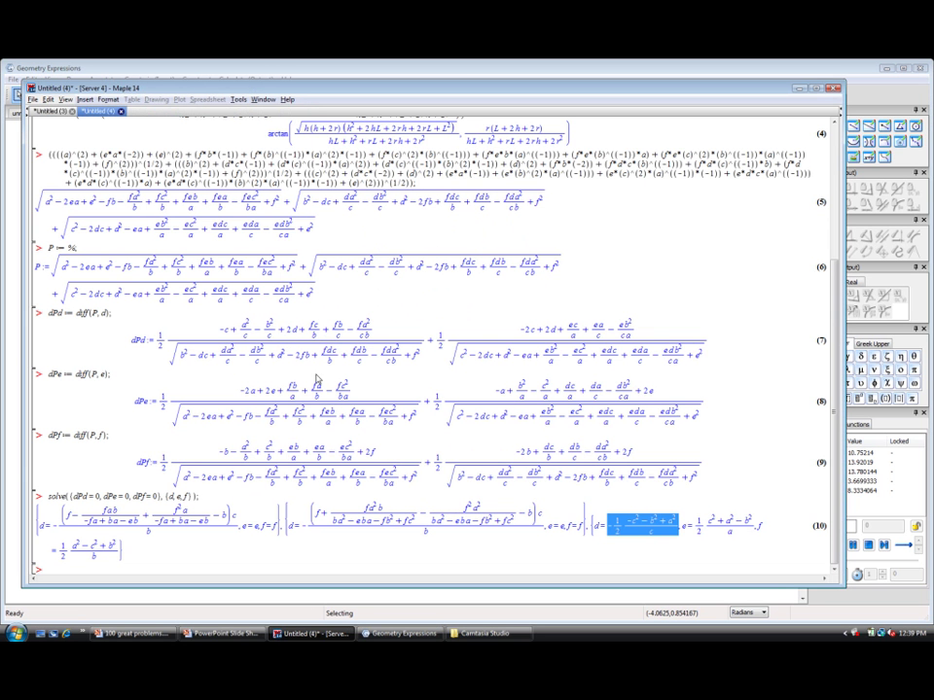
{"action": "left_click", "coordinate": [696, 530]}
{"action": "left_click_drag", "start_coordinate": [697, 530], "coordinate": [725, 532]}
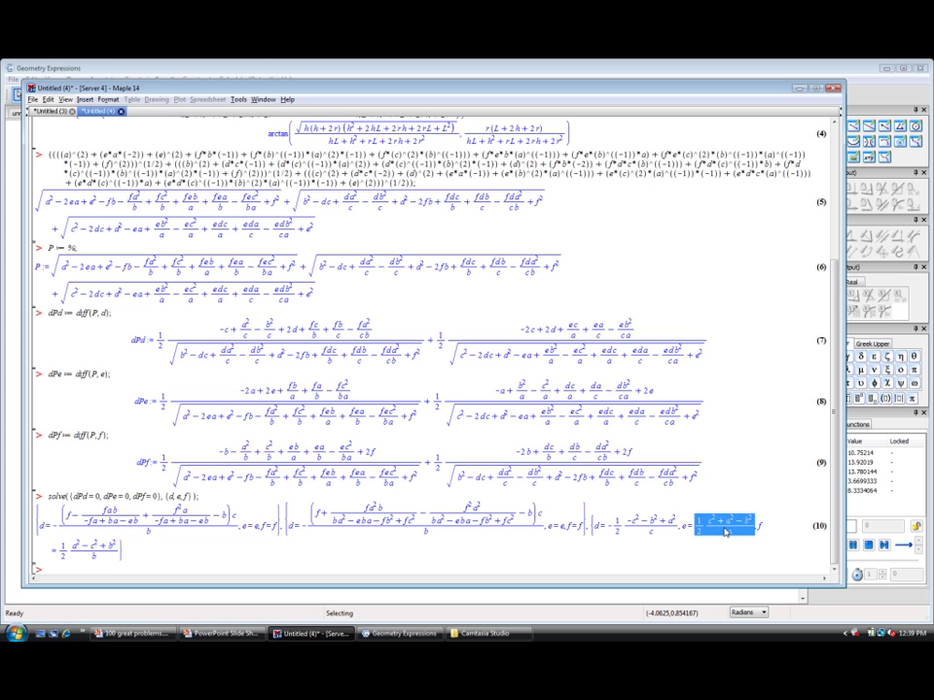
{"action": "key", "text": "alt+Tab"}
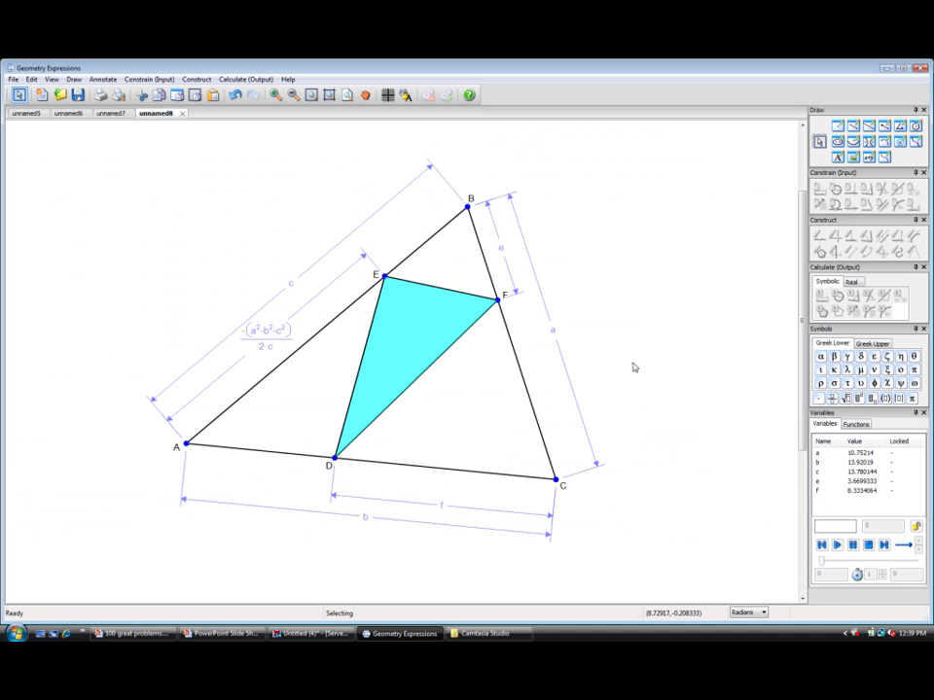
{"action": "key", "text": "ctrl+v"}
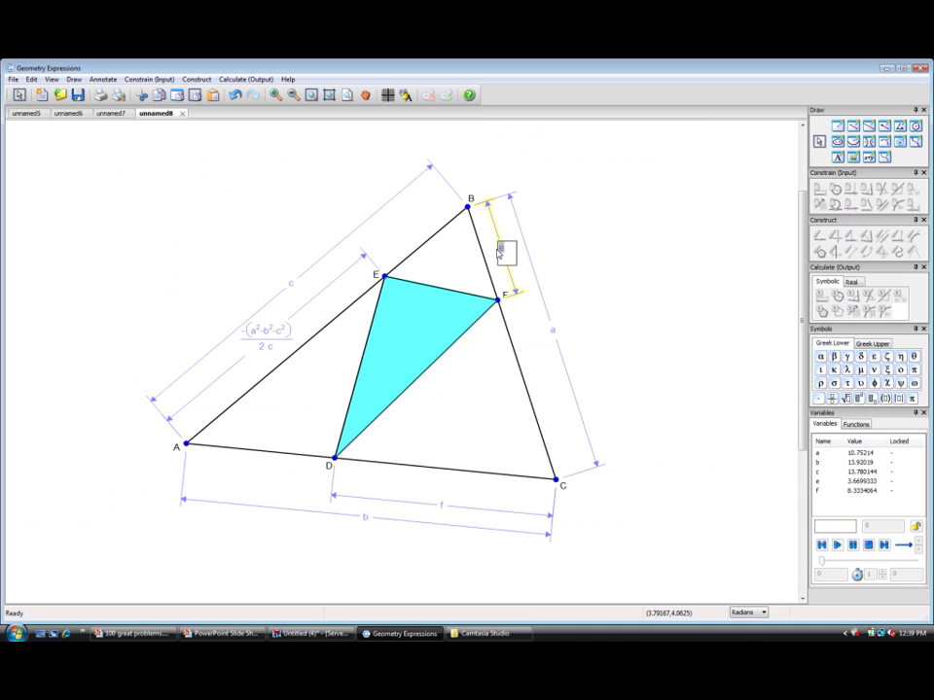
{"action": "left_click", "coordinate": [610, 242]}
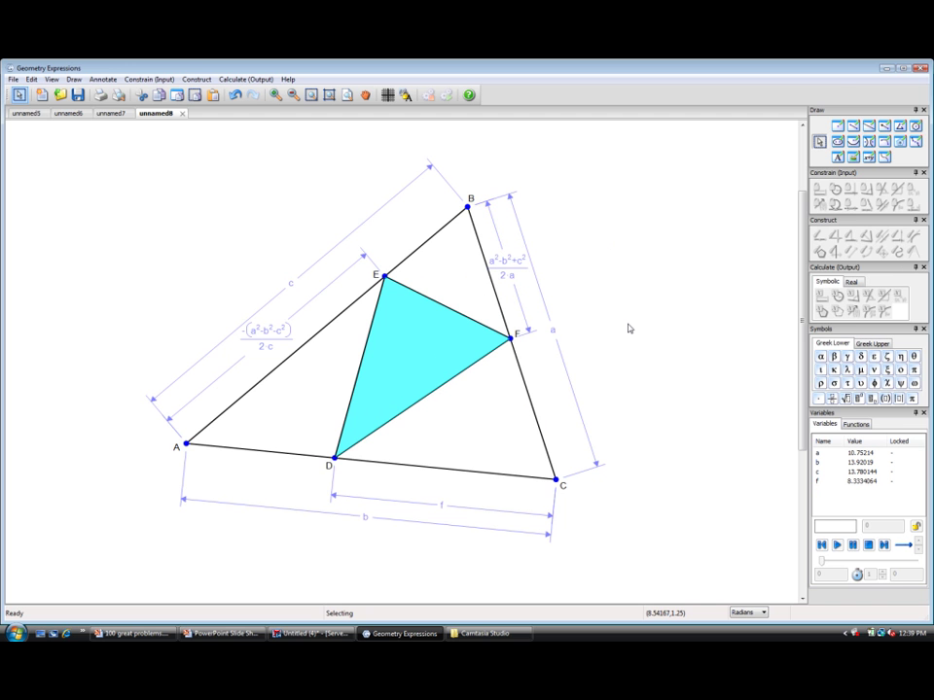
Copy Maple's f solution and paste it into the DC dimension as (a²+b²−c²)/(2b)
{"action": "key", "text": "alt+Tab"}
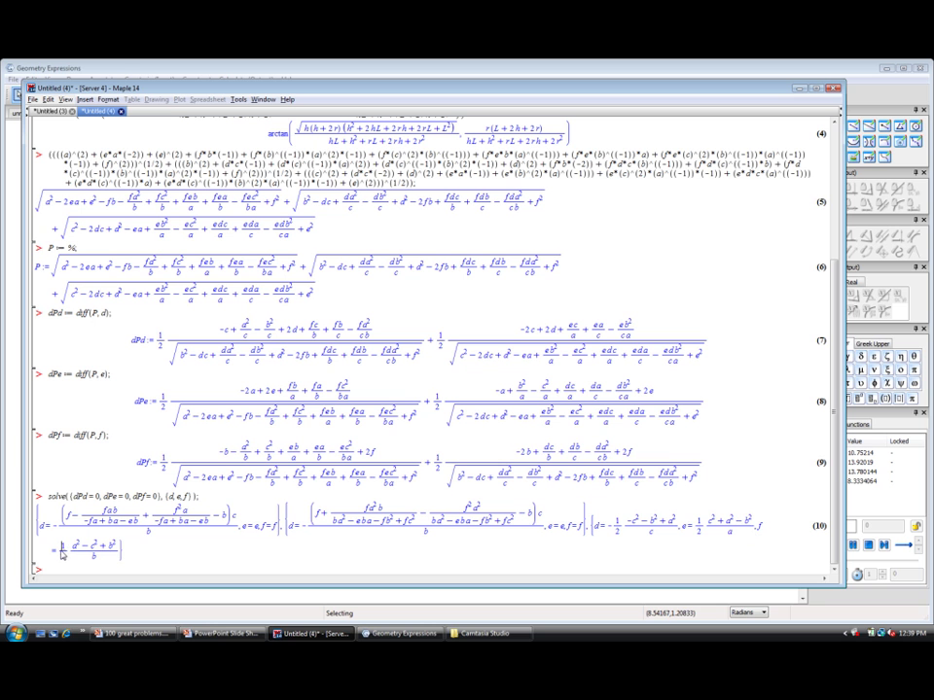
{"action": "left_click_drag", "start_coordinate": [58, 550], "coordinate": [90, 554]}
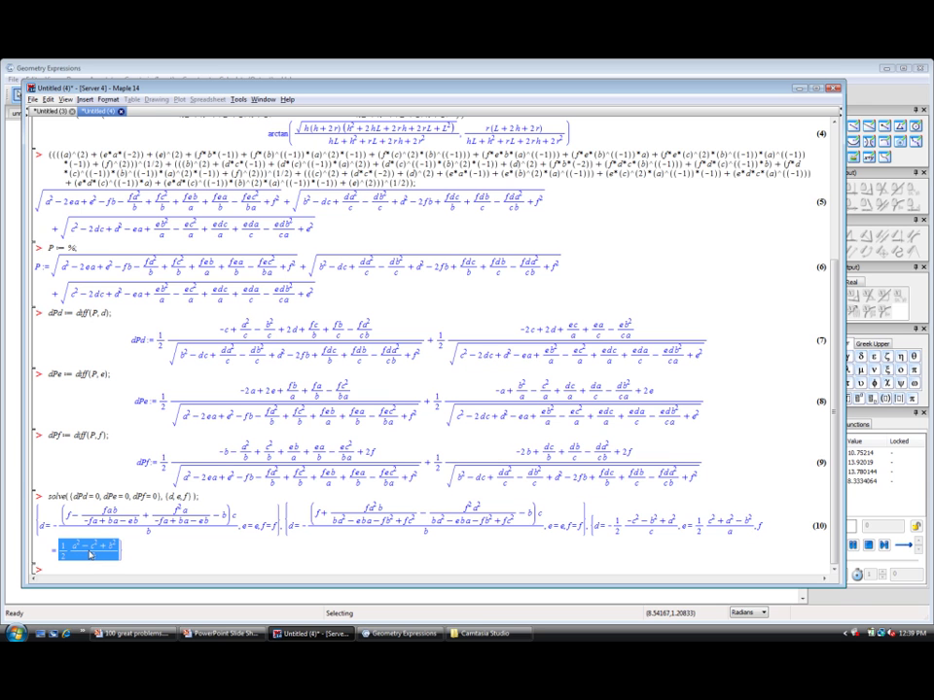
{"action": "key", "text": "alt+Tab"}
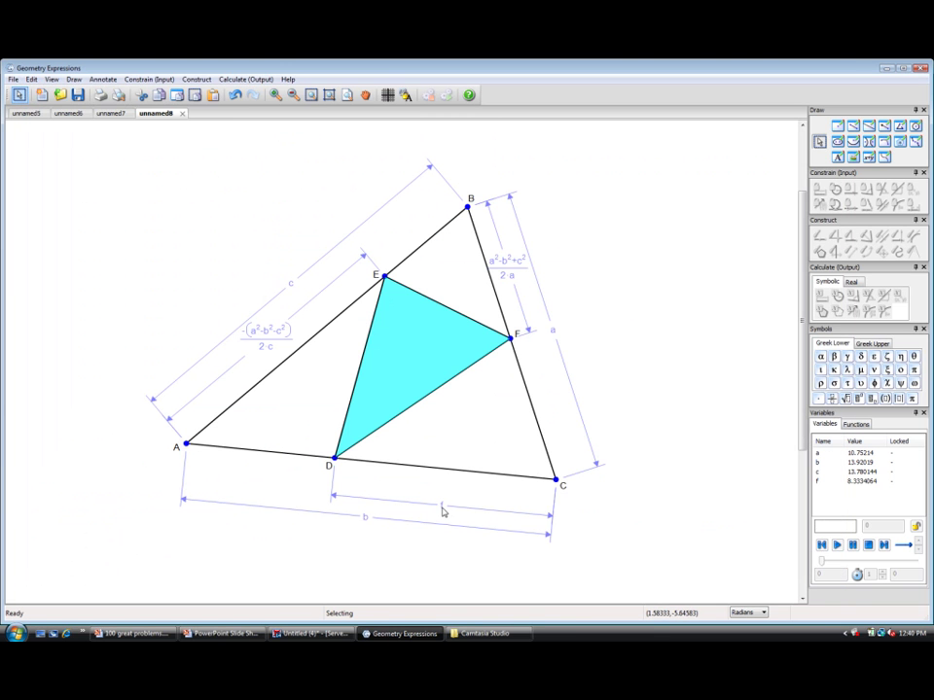
{"action": "left_click", "coordinate": [441, 510]}
{"action": "type", "text": "1/2*(a^2-c^2+b^2)/b"}
Confirm the DC formula, then draw segments BD, AF and CE meeting inside triangle DEF
{"action": "key", "text": "Return"}
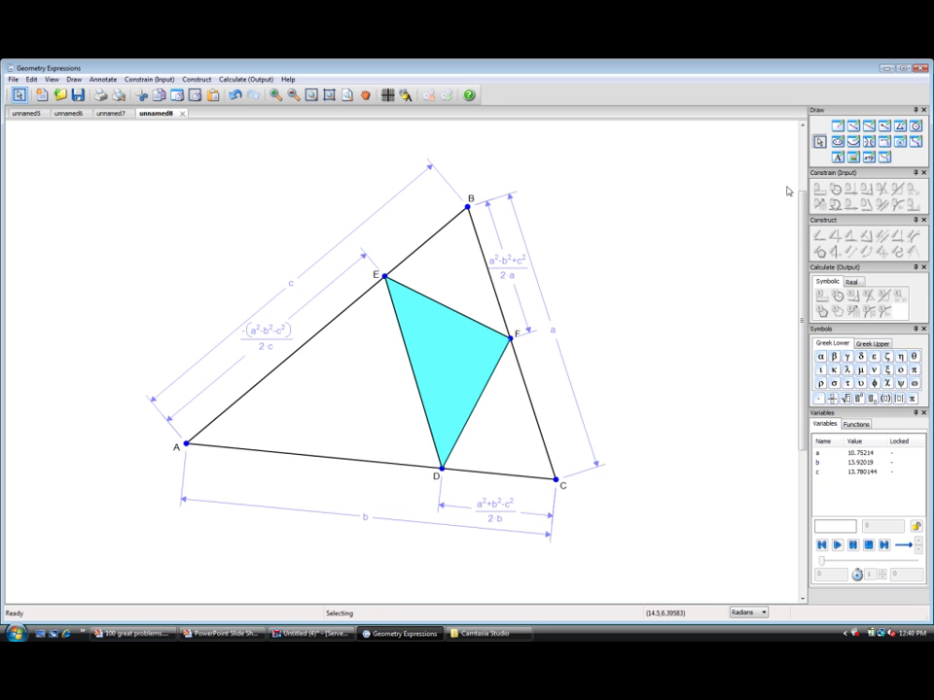
{"action": "left_click", "coordinate": [852, 125]}
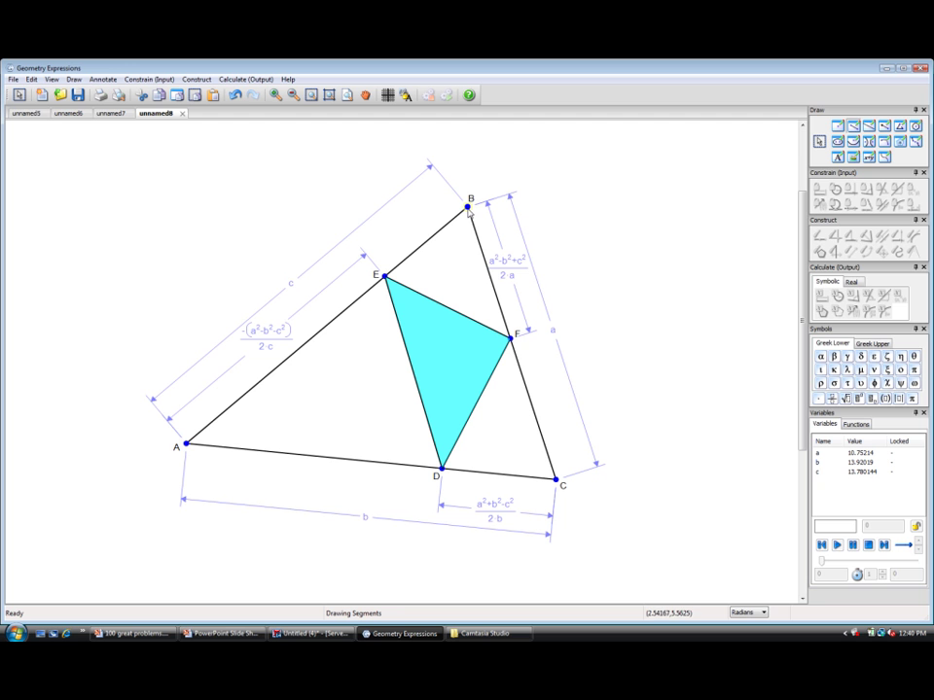
{"action": "mouse_move", "coordinate": [468, 204]}
{"action": "left_mouse_down"}
{"action": "mouse_move", "coordinate": [468, 326]}
{"action": "mouse_move", "coordinate": [443, 472]}
{"action": "left_mouse_up"}
{"action": "left_click", "coordinate": [388, 406]}
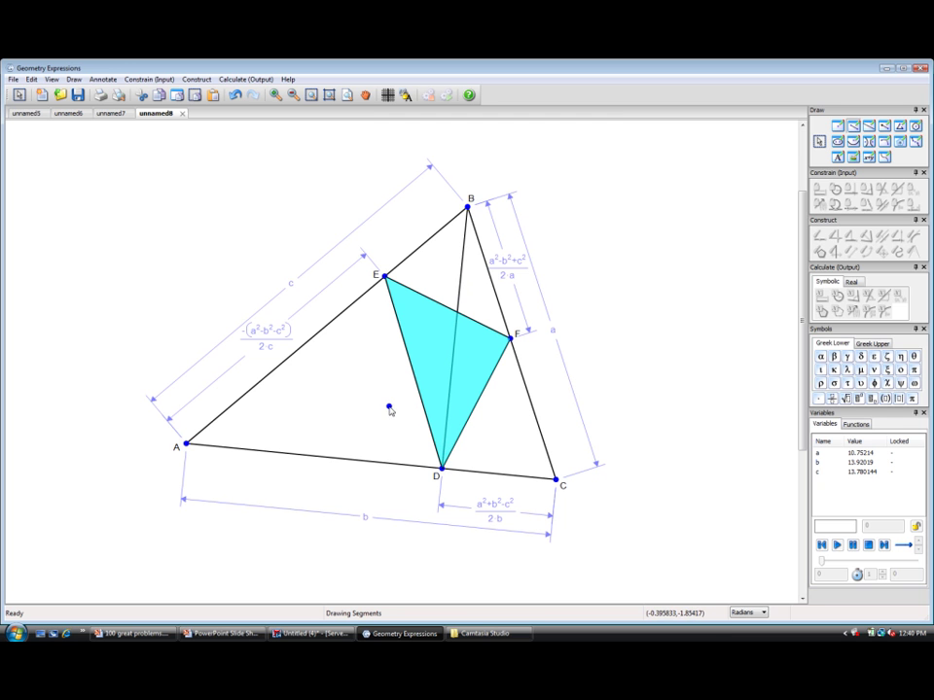
{"action": "left_click_drag", "start_coordinate": [186, 443], "coordinate": [512, 339]}
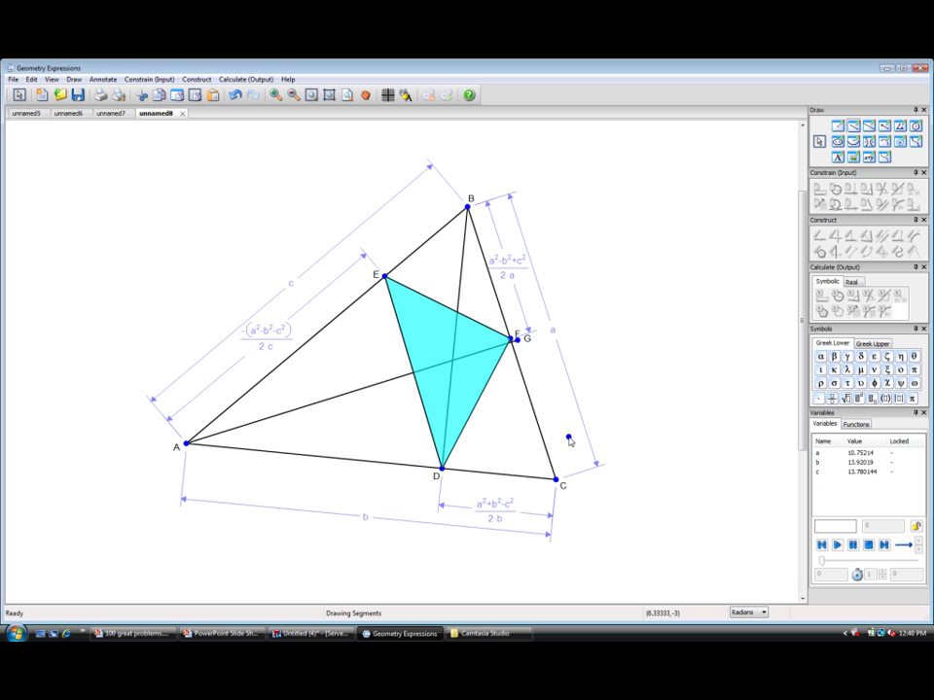
{"action": "key", "text": "ctrl+z"}
{"action": "left_click_drag", "start_coordinate": [511, 338], "coordinate": [186, 443]}
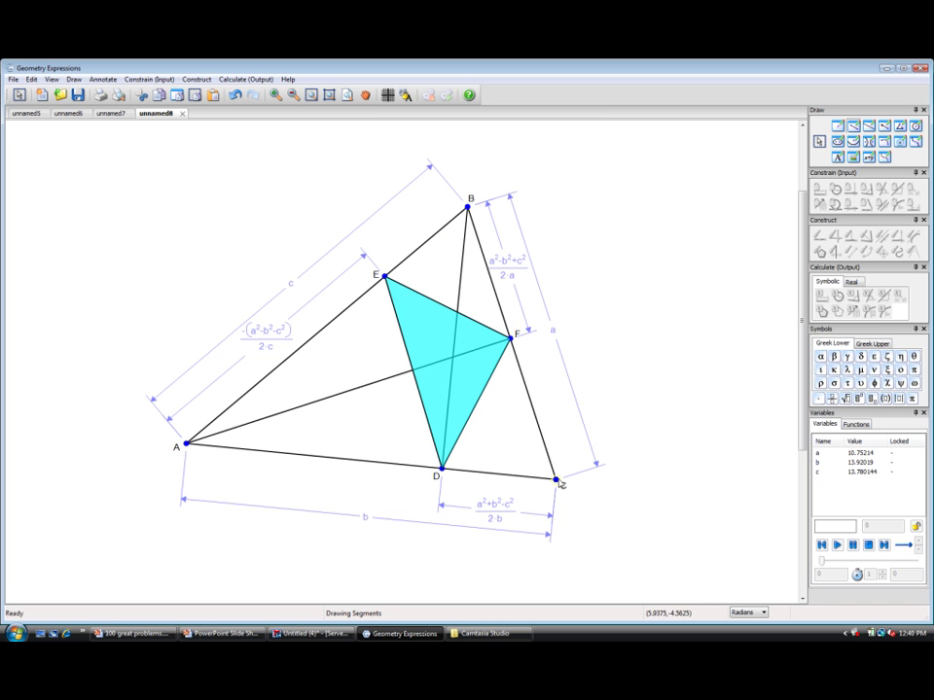
{"action": "left_click_drag", "start_coordinate": [556, 478], "coordinate": [385, 276]}
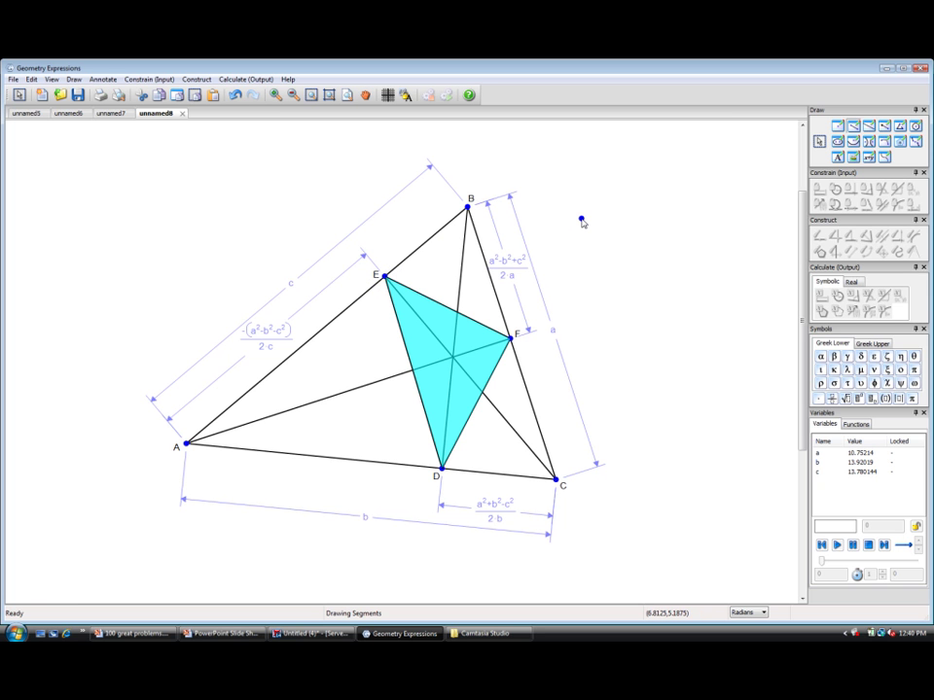
{"action": "key", "text": "Escape"}
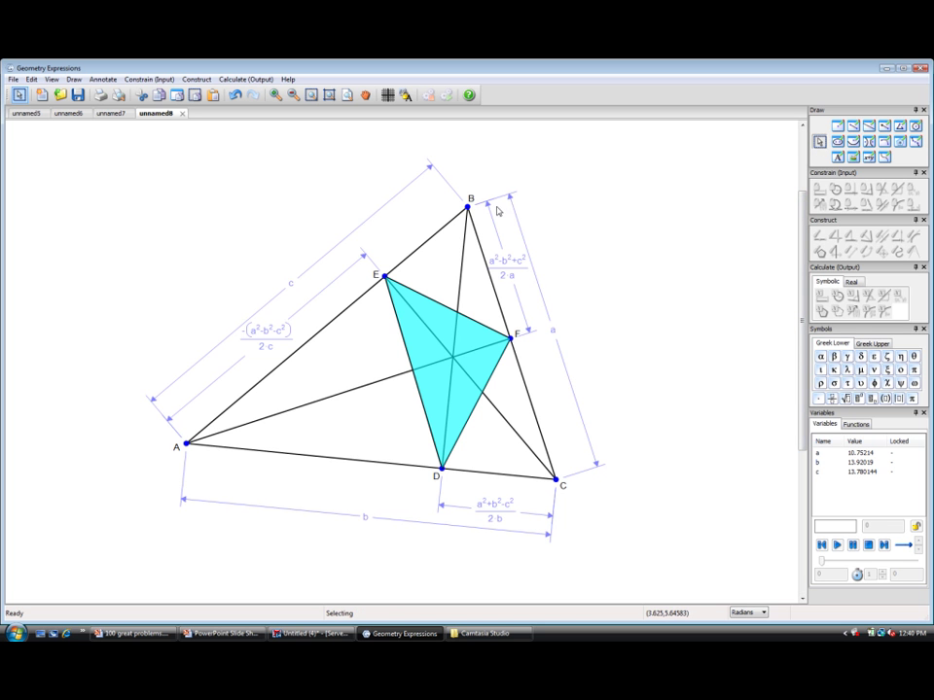
Drag B, C, side BC and A to reshape ABC to a≈13.55, b≈16.42, c≈15.30
{"action": "left_click_drag", "start_coordinate": [468, 207], "coordinate": [494, 205]}
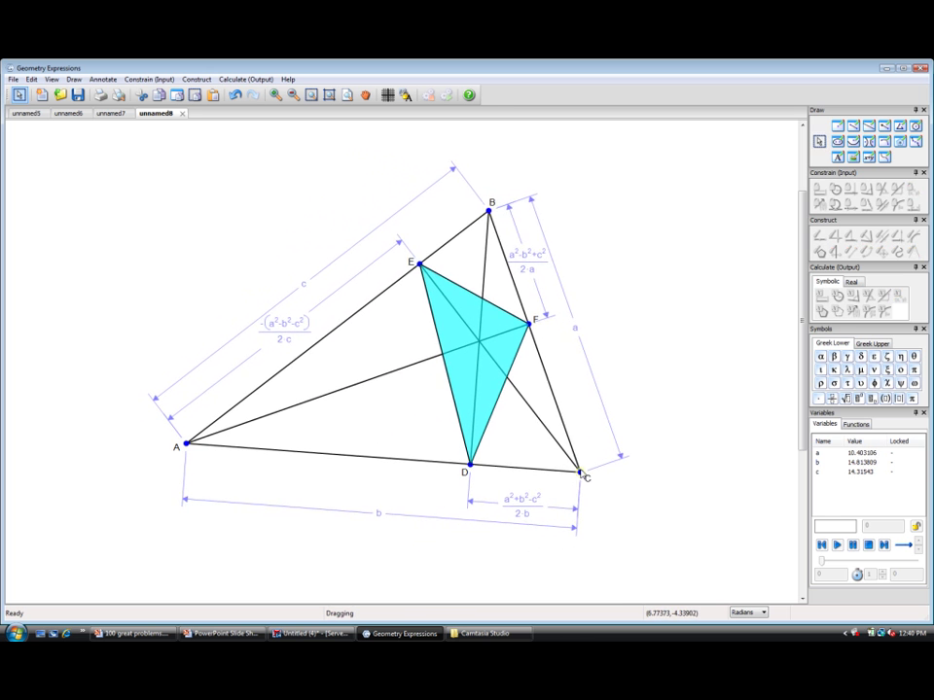
{"action": "left_click_drag", "start_coordinate": [582, 472], "coordinate": [532, 497]}
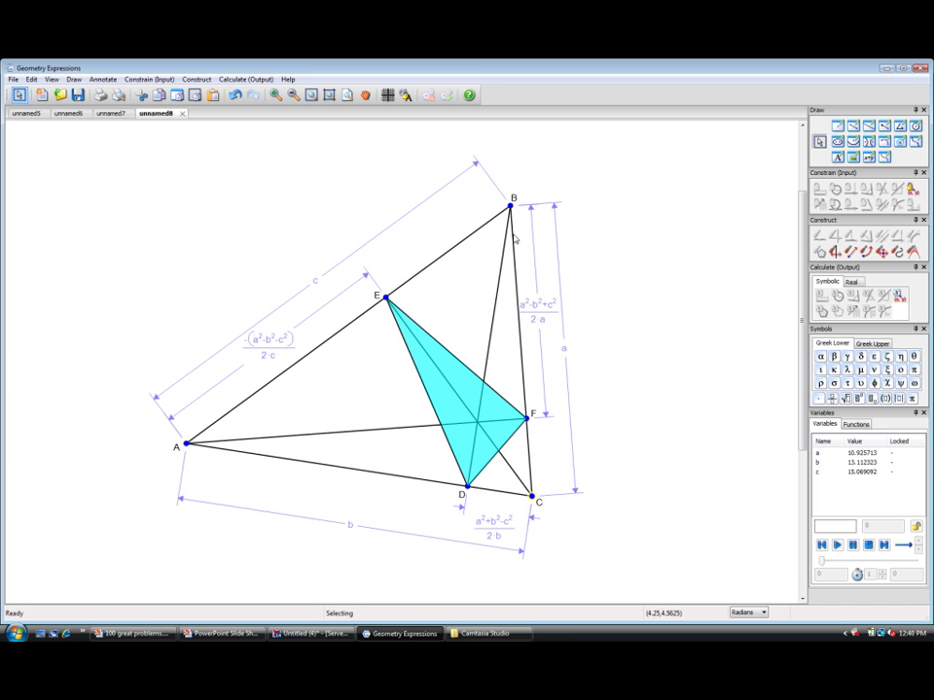
{"action": "left_click_drag", "start_coordinate": [513, 212], "coordinate": [554, 214]}
{"action": "left_click_drag", "start_coordinate": [562, 302], "coordinate": [586, 302]}
{"action": "left_click_drag", "start_coordinate": [186, 446], "coordinate": [191, 348]}
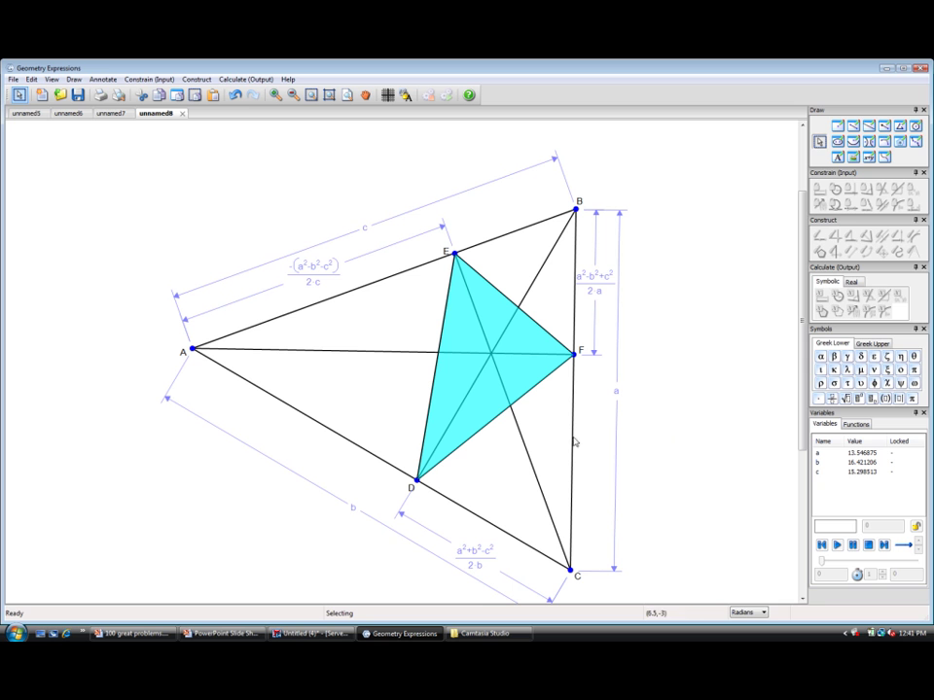
Measure the symbolic angle between AF and BC as π/2 and place its label beside F
{"action": "left_click", "coordinate": [421, 355]}
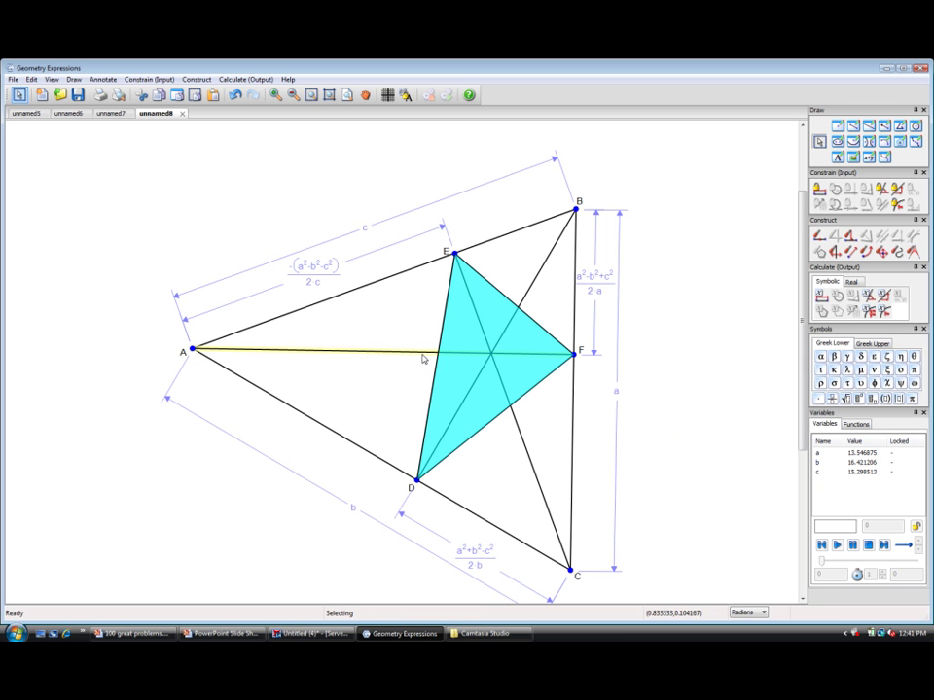
{"action": "left_click", "coordinate": [573, 307], "text": "shift"}
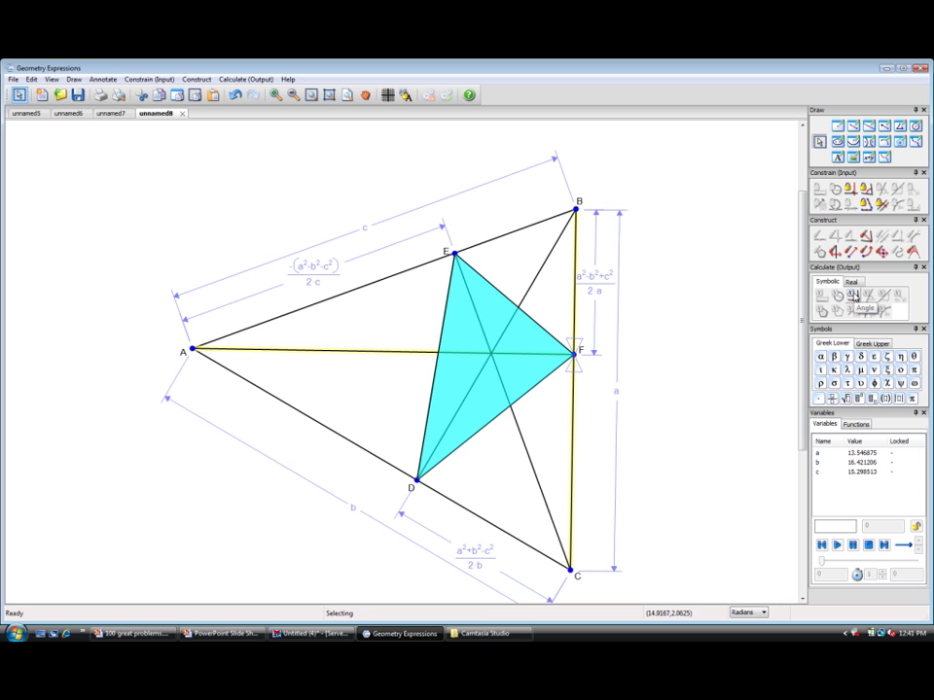
{"action": "left_click", "coordinate": [852, 295]}
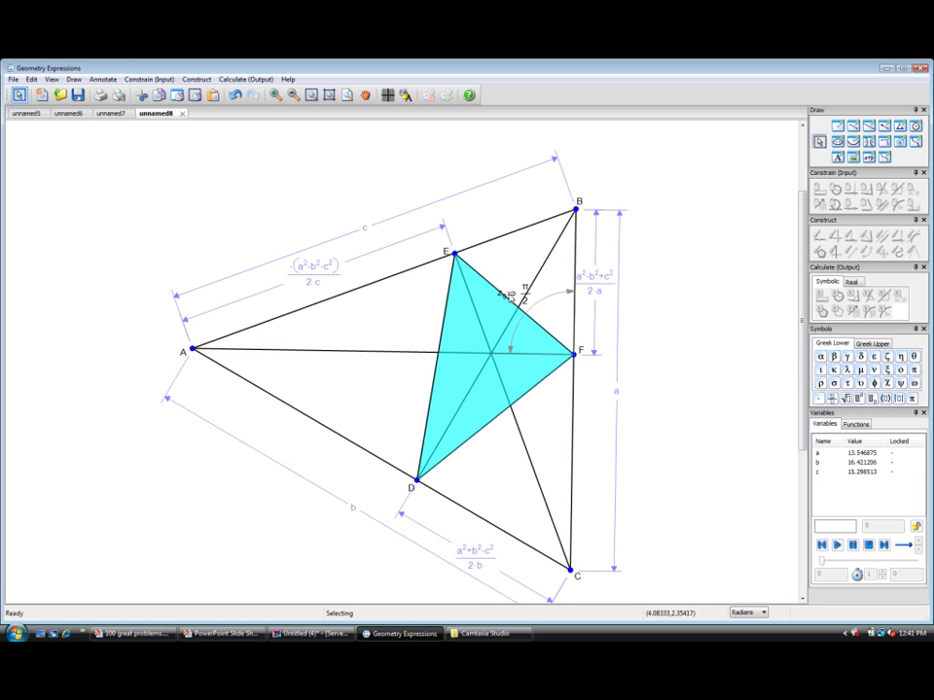
{"action": "left_click_drag", "start_coordinate": [509, 297], "coordinate": [531, 302]}
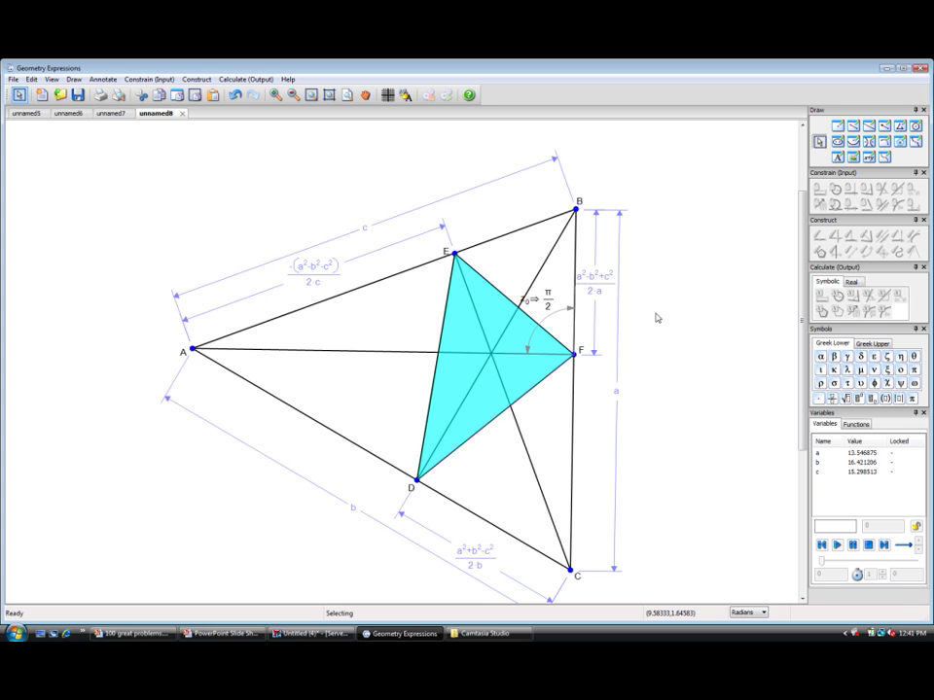
{"action": "key", "text": "alt+Tab"}
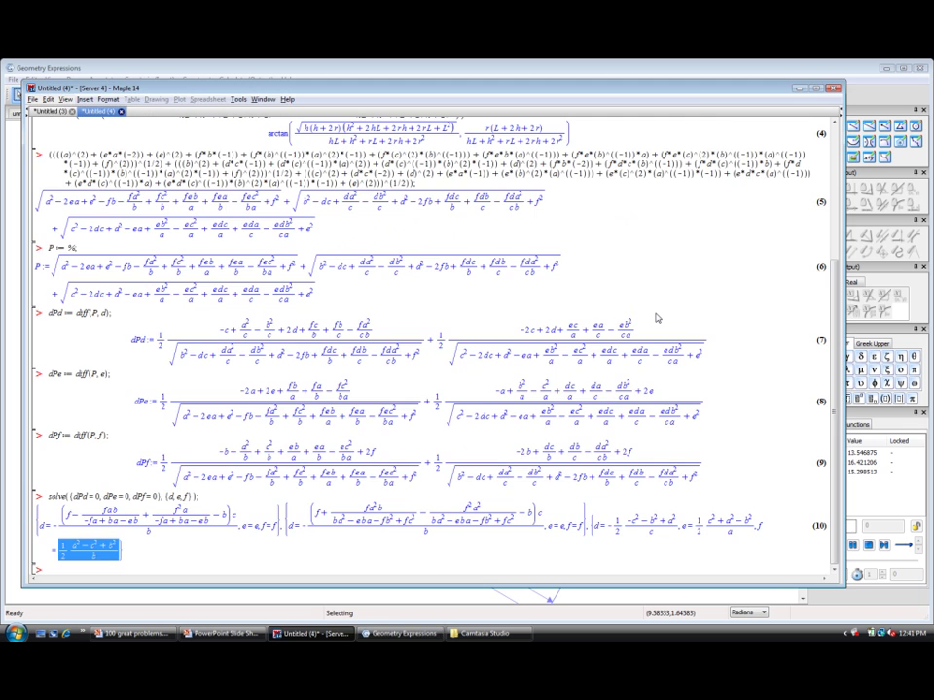
Copy the first d solution's long expression from Maple's solve output
{"action": "key", "text": "alt+Tab"}
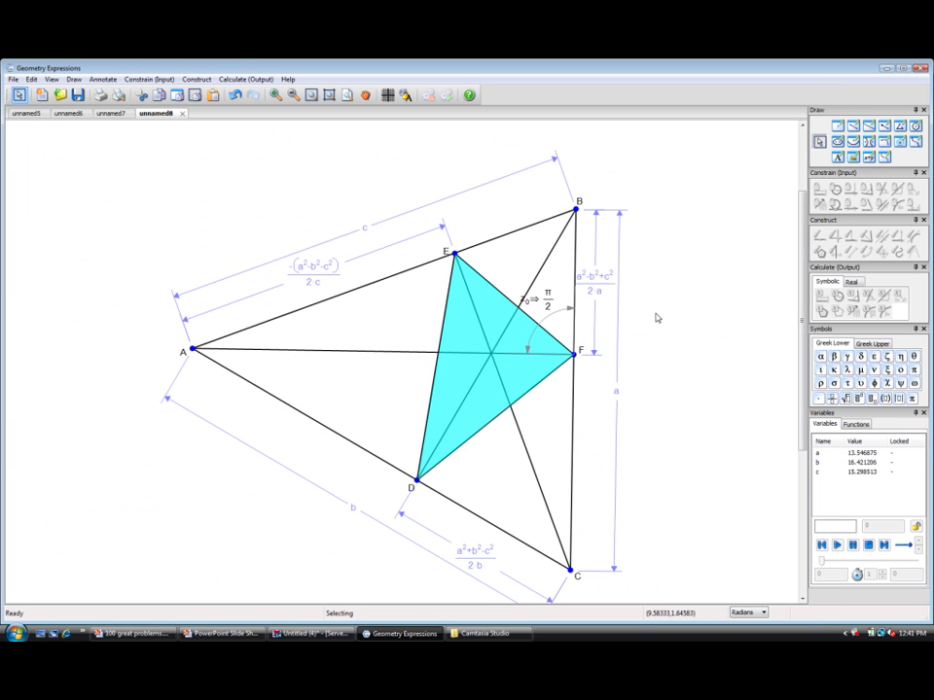
{"action": "key", "text": "alt+Tab"}
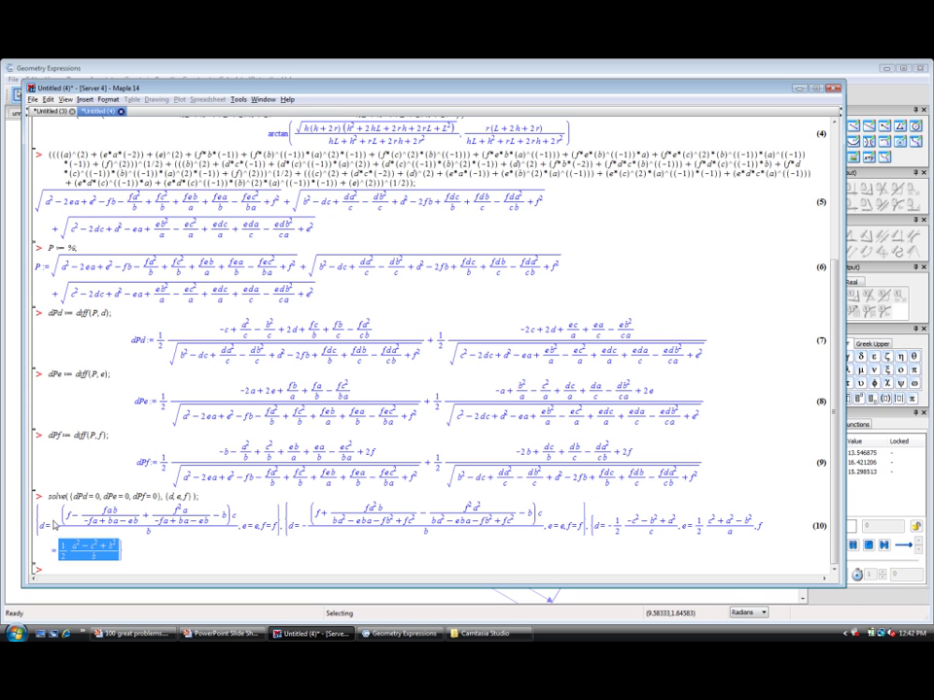
{"action": "left_click_drag", "start_coordinate": [55, 526], "coordinate": [76, 525]}
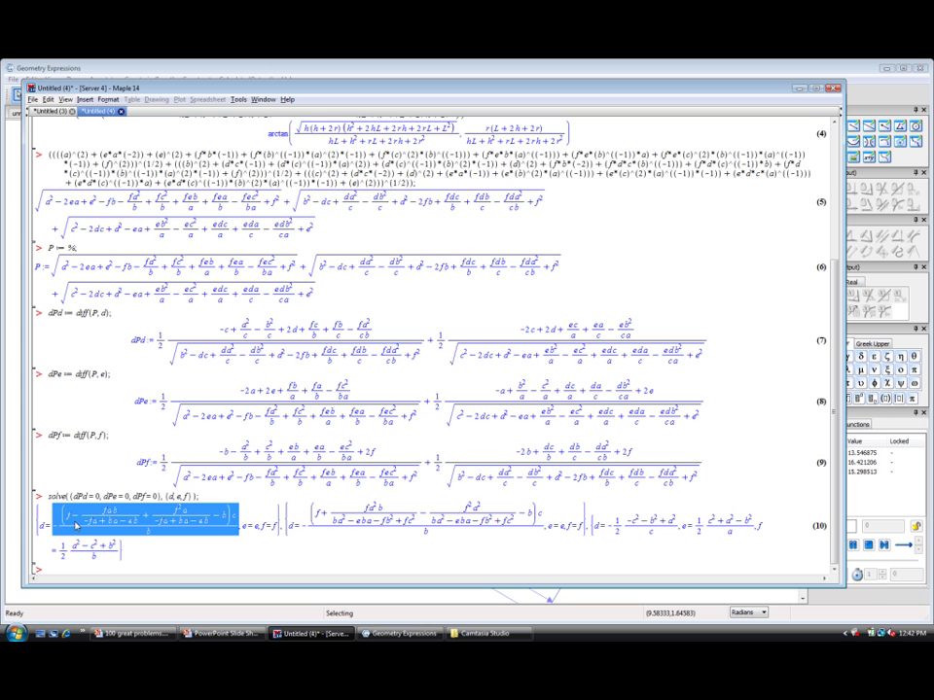
{"action": "key", "text": "alt+Tab"}
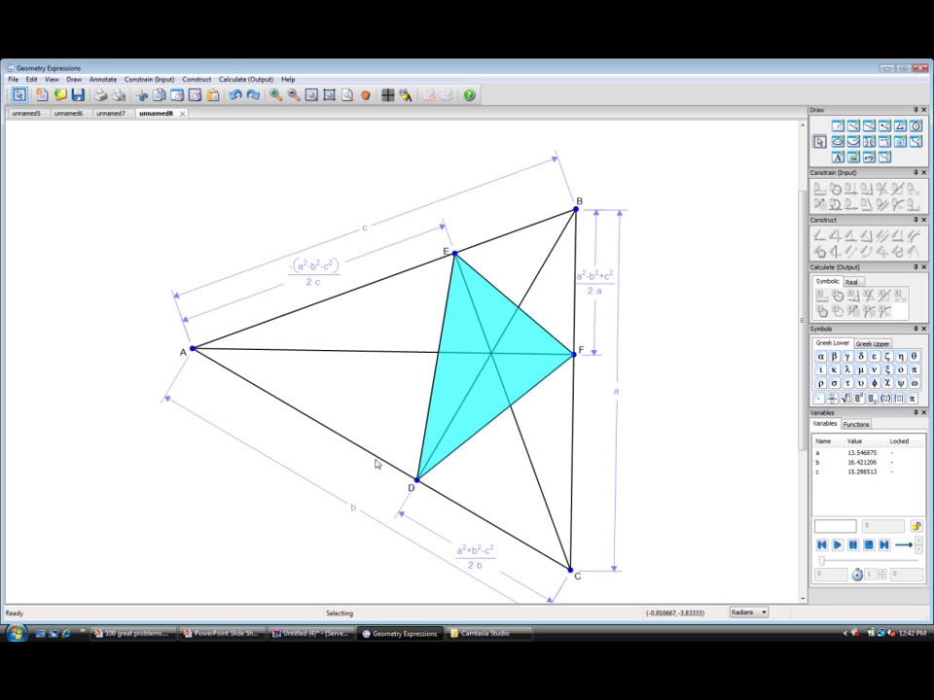
Undo back to the d, e, f construction, delete the z0 perimeter output, and fetch Maple's d solution
{"action": "key", "text": "ctrl+z"}
{"action": "key", "text": "ctrl+z"}
{"action": "key", "text": "ctrl+z"}
{"action": "key", "text": "ctrl+z"}
{"action": "key", "text": "ctrl+z"}
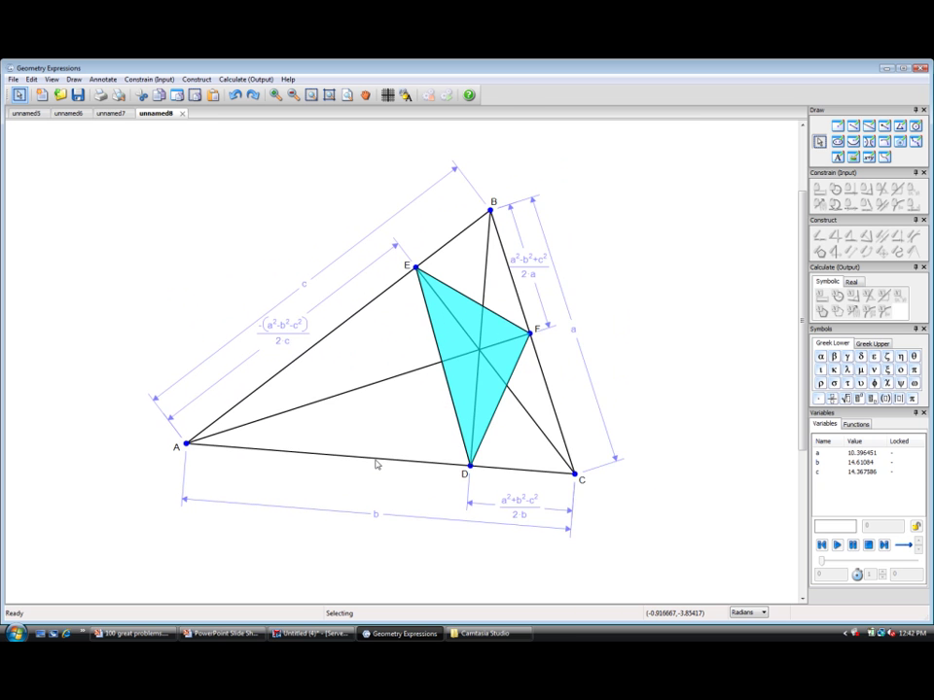
{"action": "key", "text": "ctrl+z"}
{"action": "key", "text": "ctrl+z"}
{"action": "key", "text": "ctrl+z"}
{"action": "key", "text": "ctrl+z"}
{"action": "key", "text": "ctrl+z"}
{"action": "key", "text": "ctrl+z"}
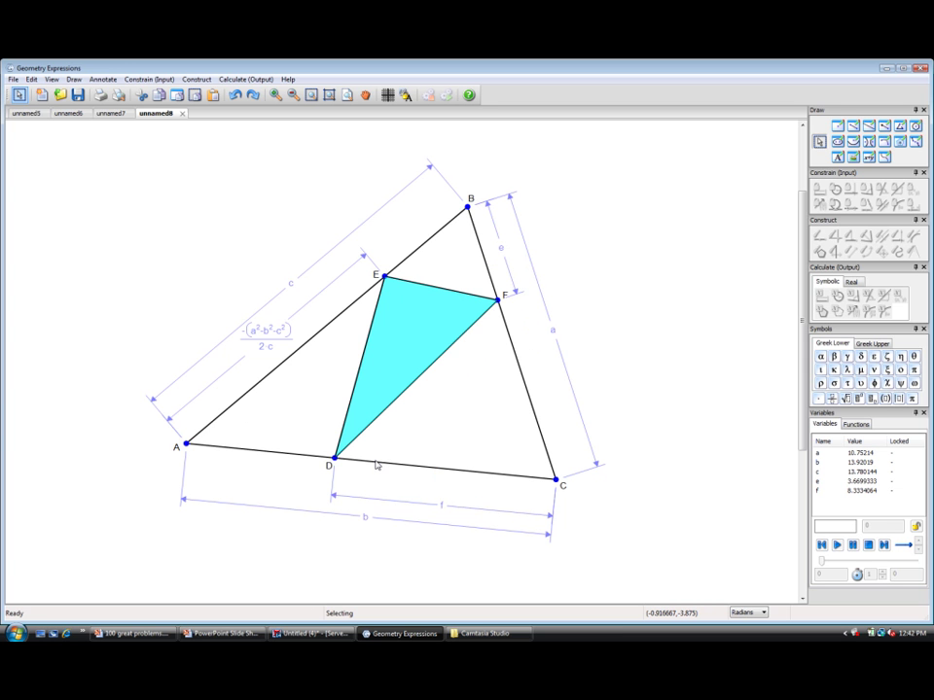
{"action": "key", "text": "ctrl+z"}
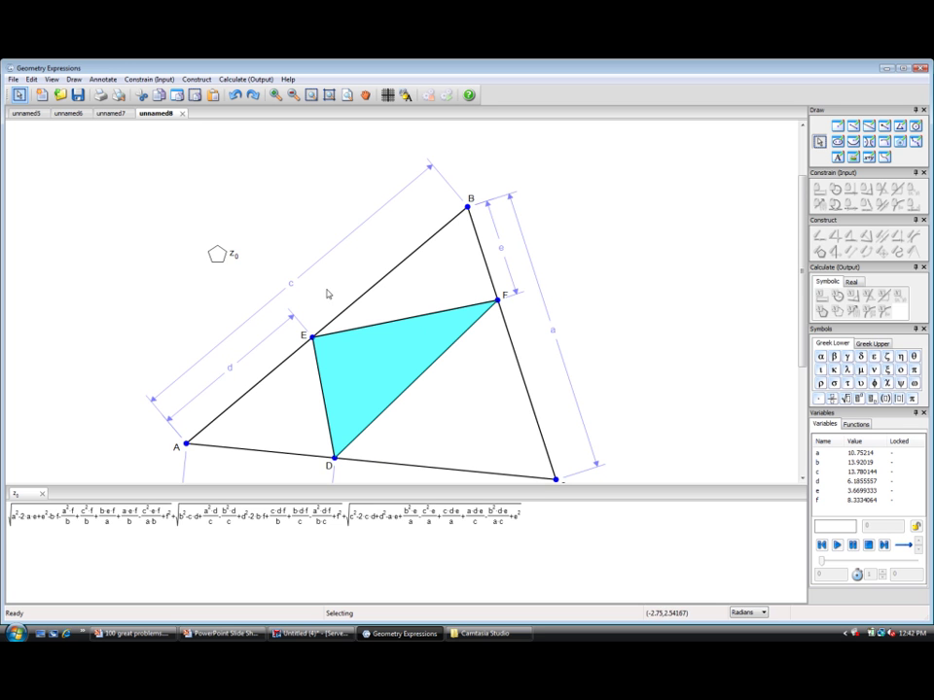
{"action": "left_click", "coordinate": [219, 256]}
{"action": "key", "text": "Delete"}
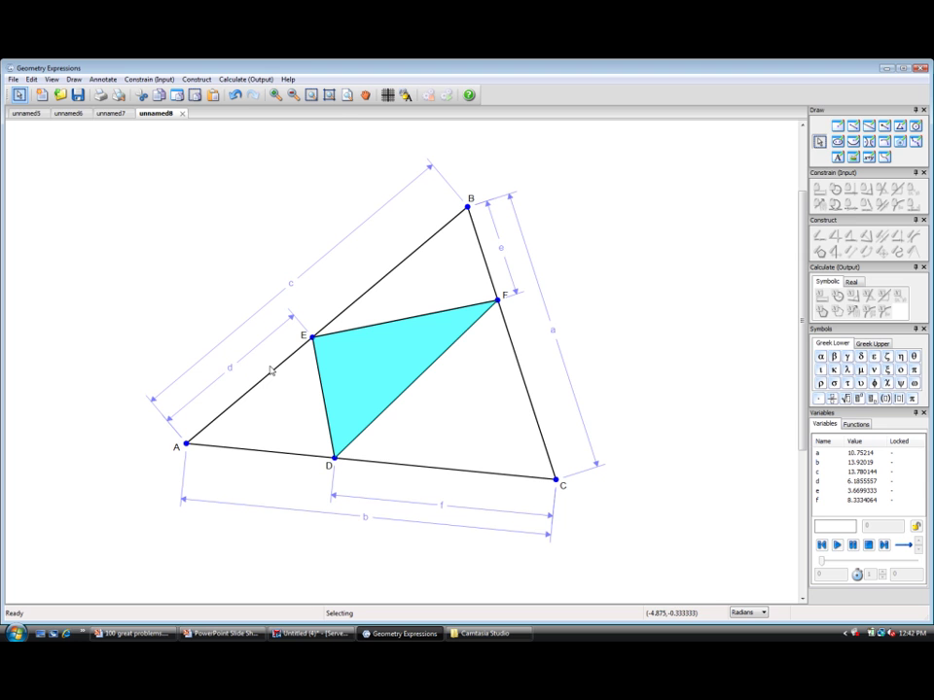
{"action": "key", "text": "alt+Tab"}
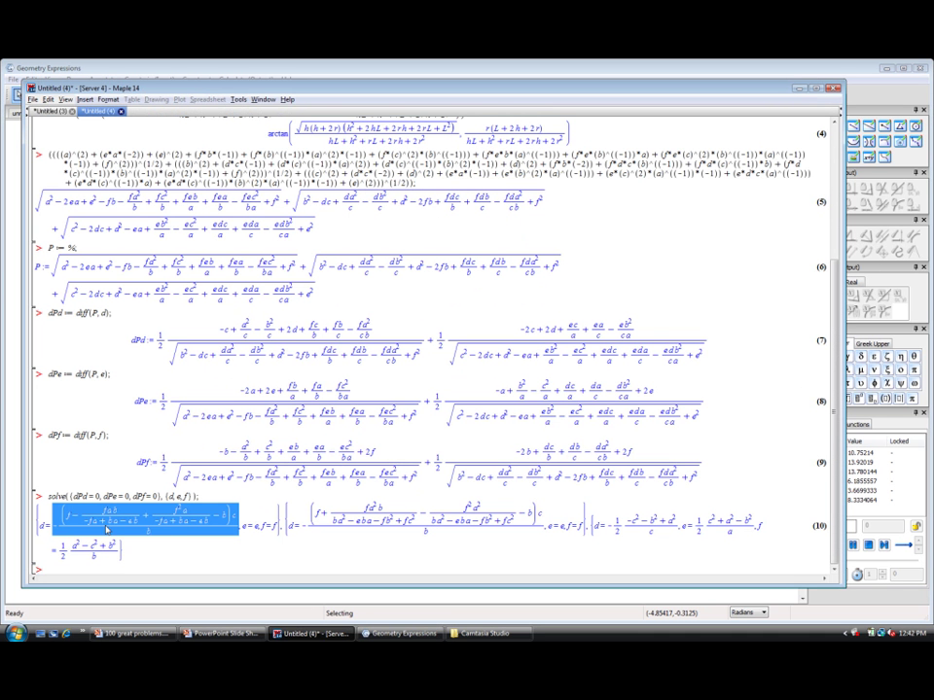
{"action": "key", "text": "alt+Tab"}
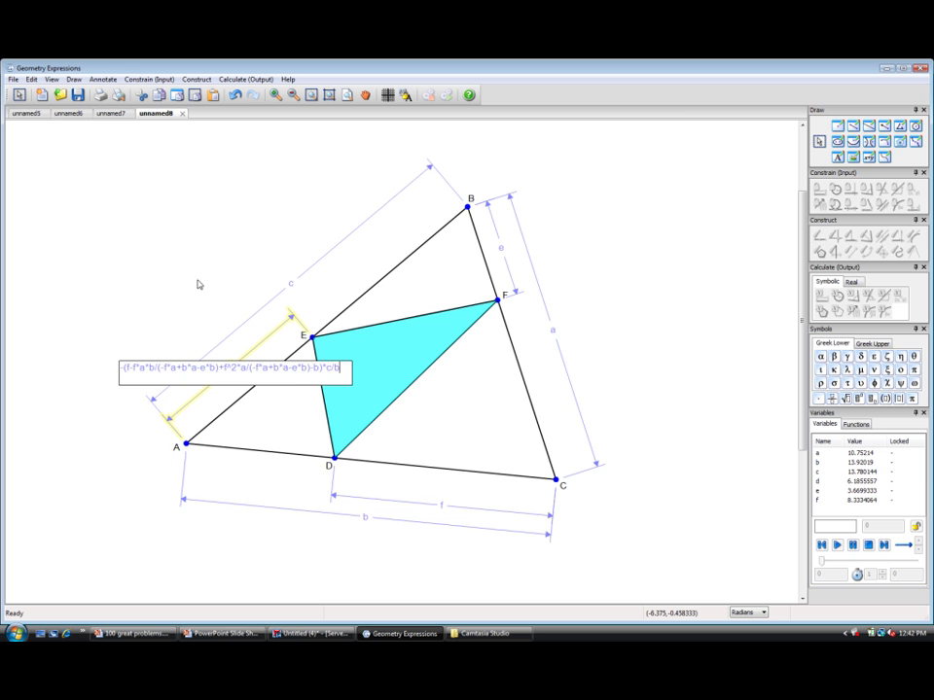
Apply Maple's solution as AE's length, move its formula label, then test by dragging C and D
{"action": "key", "text": "ctrl+z"}
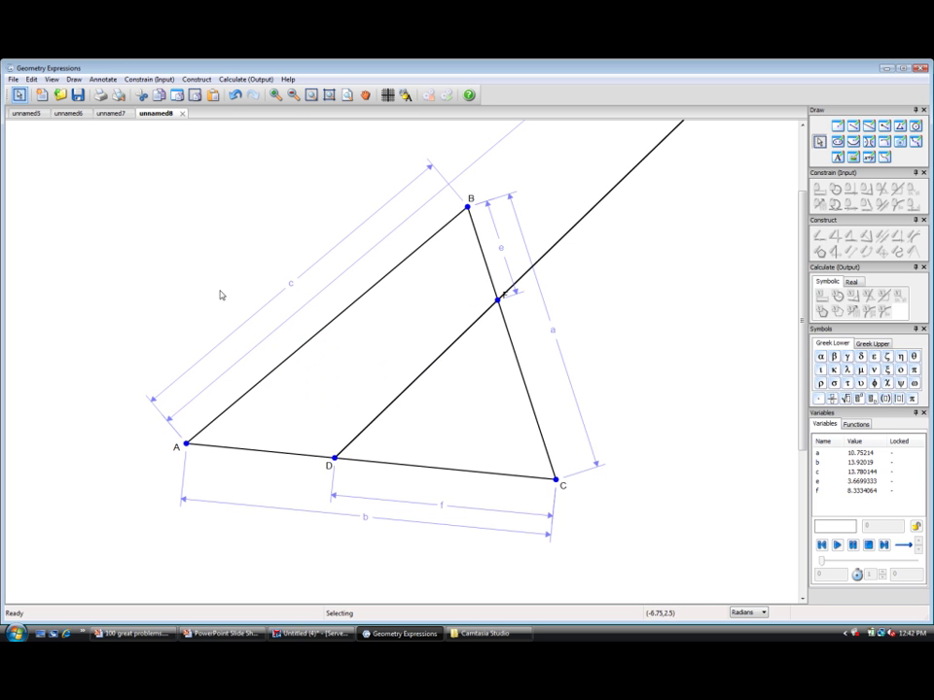
{"action": "left_click", "coordinate": [293, 97]}
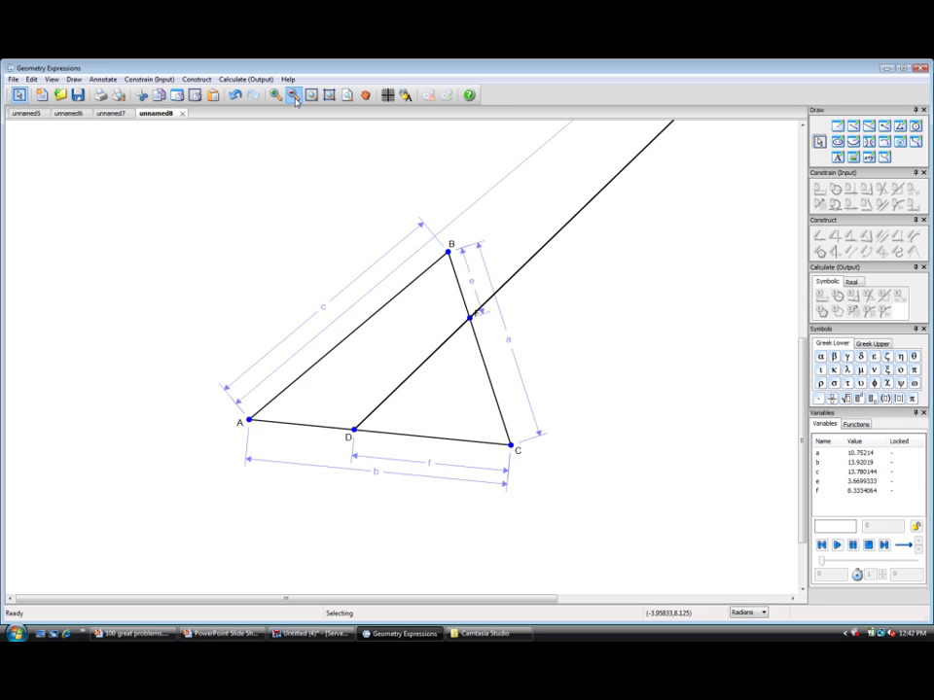
{"action": "left_click", "coordinate": [293, 97]}
{"action": "left_click", "coordinate": [292, 97]}
{"action": "left_click", "coordinate": [293, 97]}
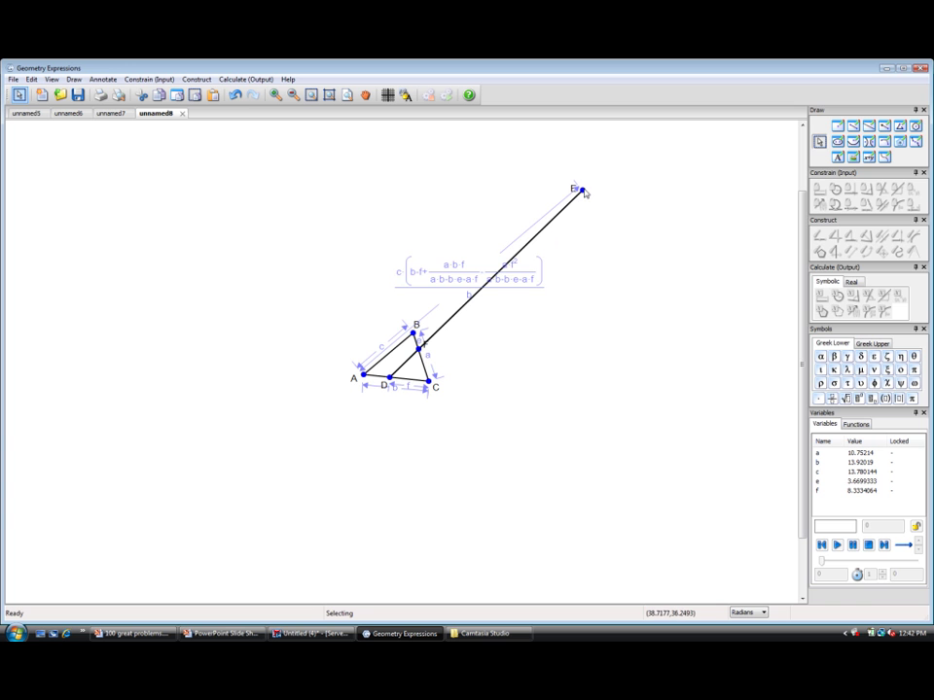
{"action": "left_click_drag", "start_coordinate": [487, 259], "coordinate": [410, 242]}
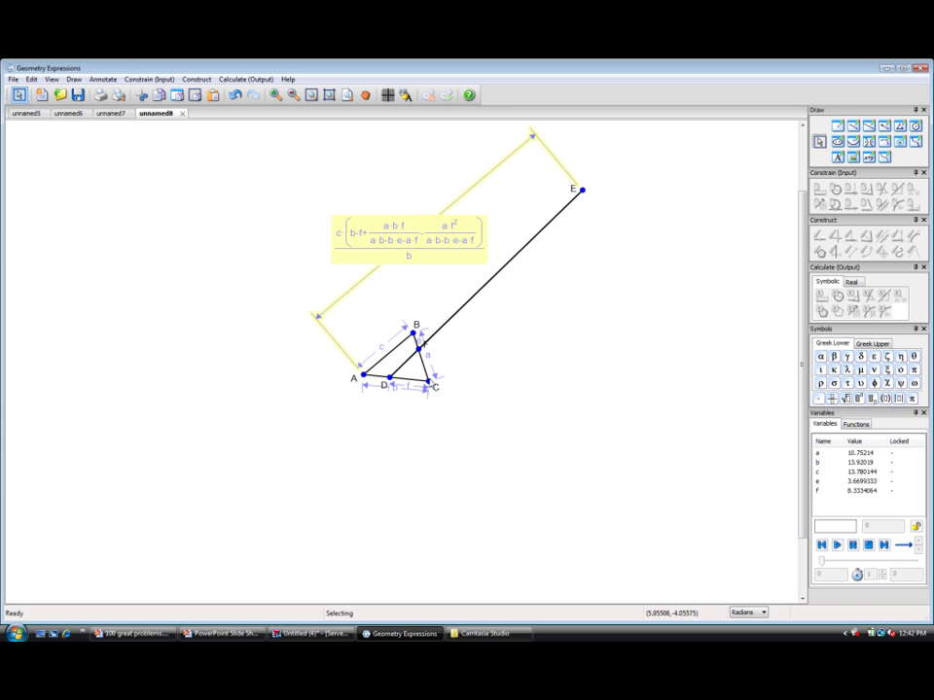
{"action": "left_click_drag", "start_coordinate": [427, 381], "coordinate": [445, 388]}
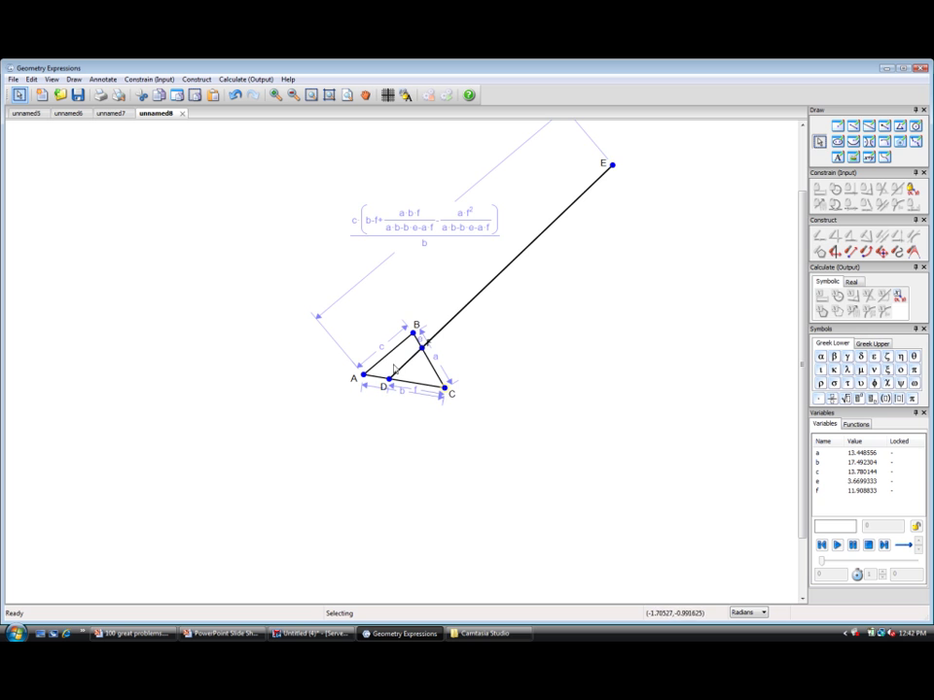
{"action": "left_click_drag", "start_coordinate": [390, 385], "coordinate": [412, 390]}
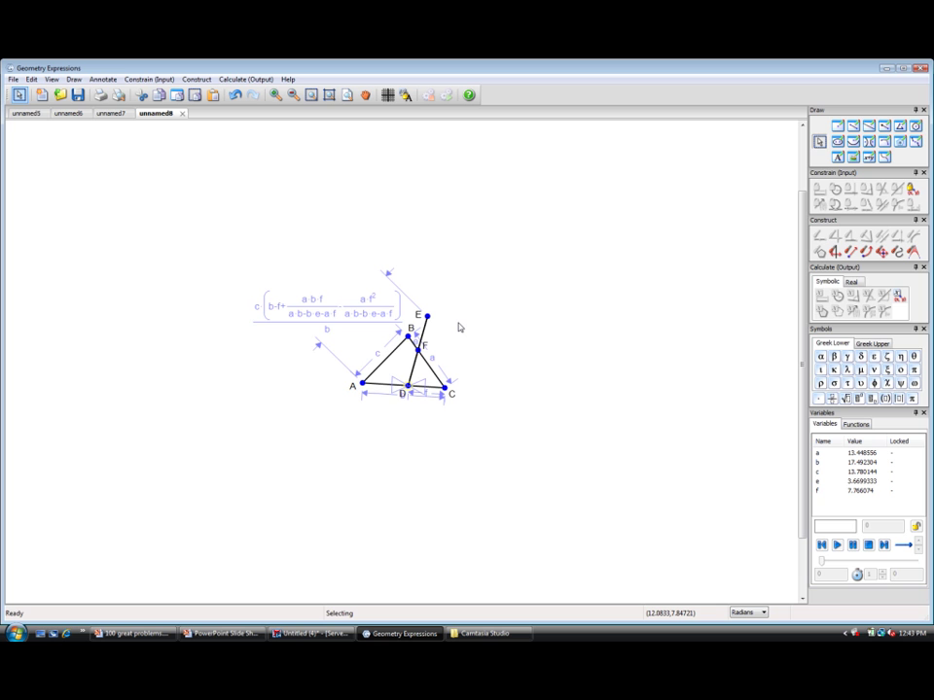
Switch to the PowerPoint slide show window
{"action": "key", "text": "alt+Tab"}
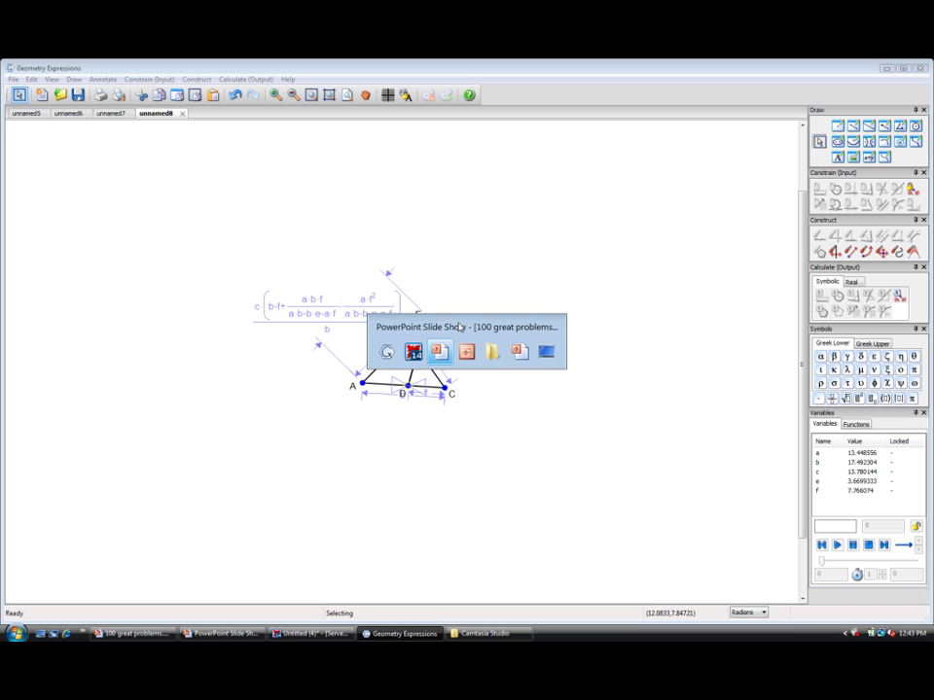